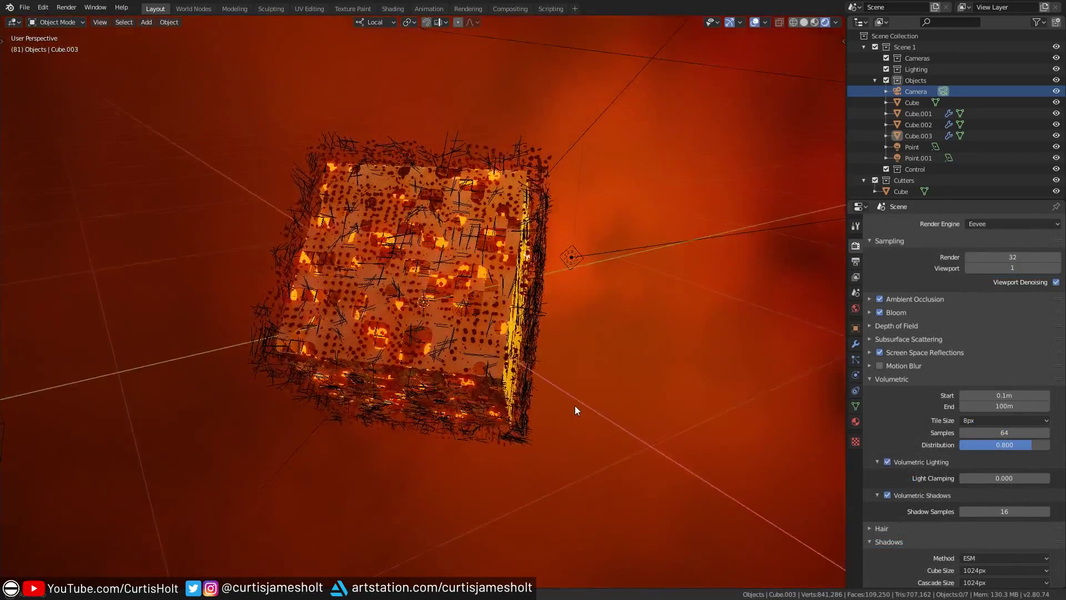
# Step: Orbit the viewport around the glowing fragmented cube to inspect it
pyautogui.moveTo(575, 406); pyautogui.dragTo(576, 460, button='middle')
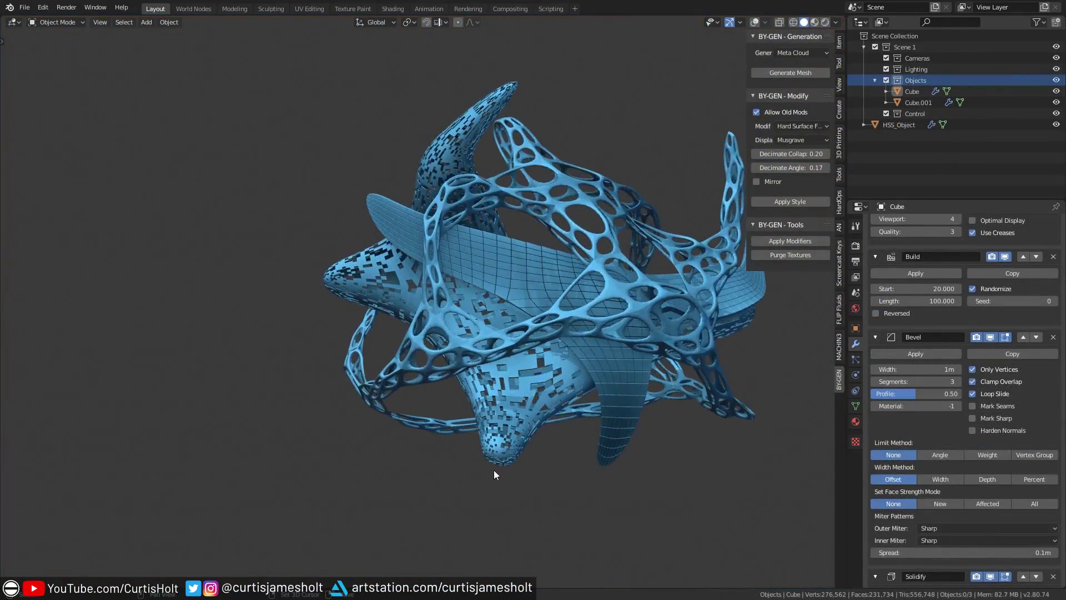
# Step: Pan and orbit around the Meta Cloud mesh, then reveal the BY-GEN submenu of the Add menu
pyautogui.keyDown('shift'); pyautogui.moveTo(494, 470); pyautogui.dragTo(420, 490, button='middle'); pyautogui.keyUp('shift')
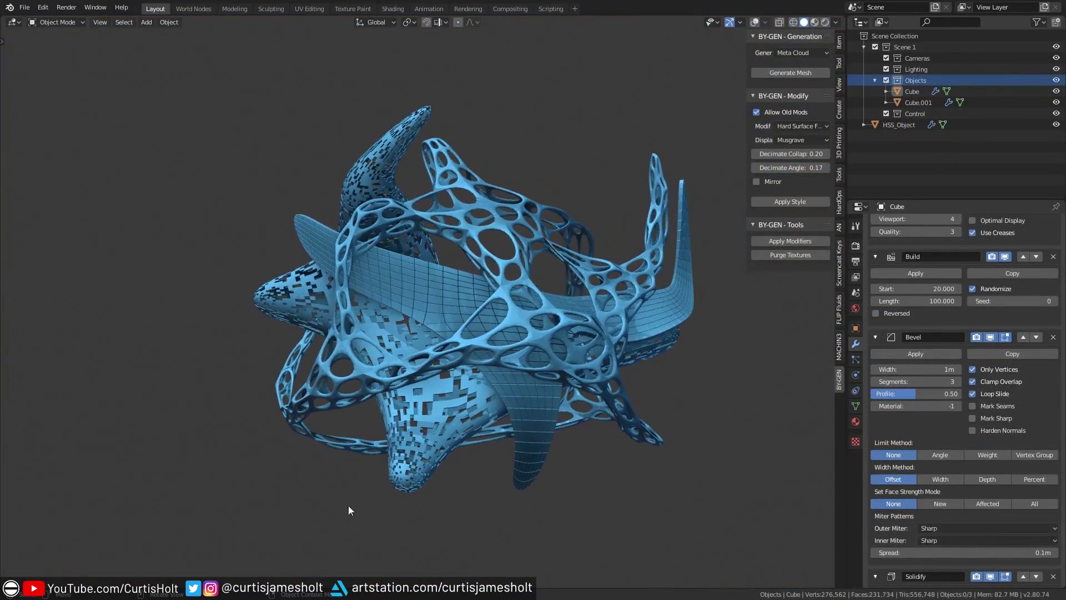
pyautogui.moveTo(349, 506); pyautogui.dragTo(369, 488, button='middle')
pyautogui.hotkey('shift', 'a')
pyautogui.moveTo(127, 383)
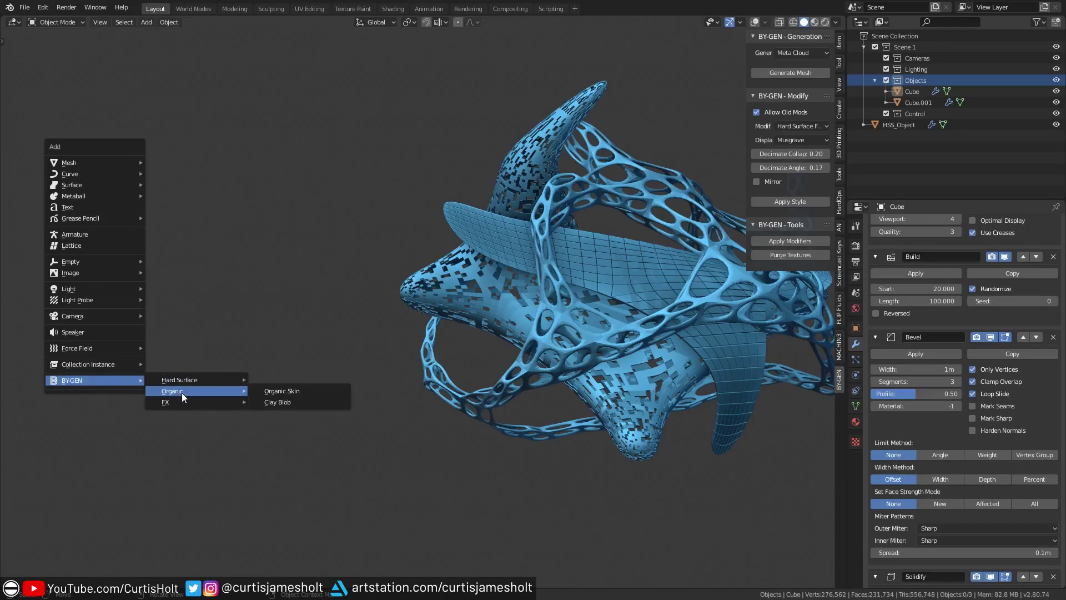
# Step: Add a BY-GEN Hard Surface Faceting object beside the Meta Cloud mesh
pyautogui.moveTo(184, 391)
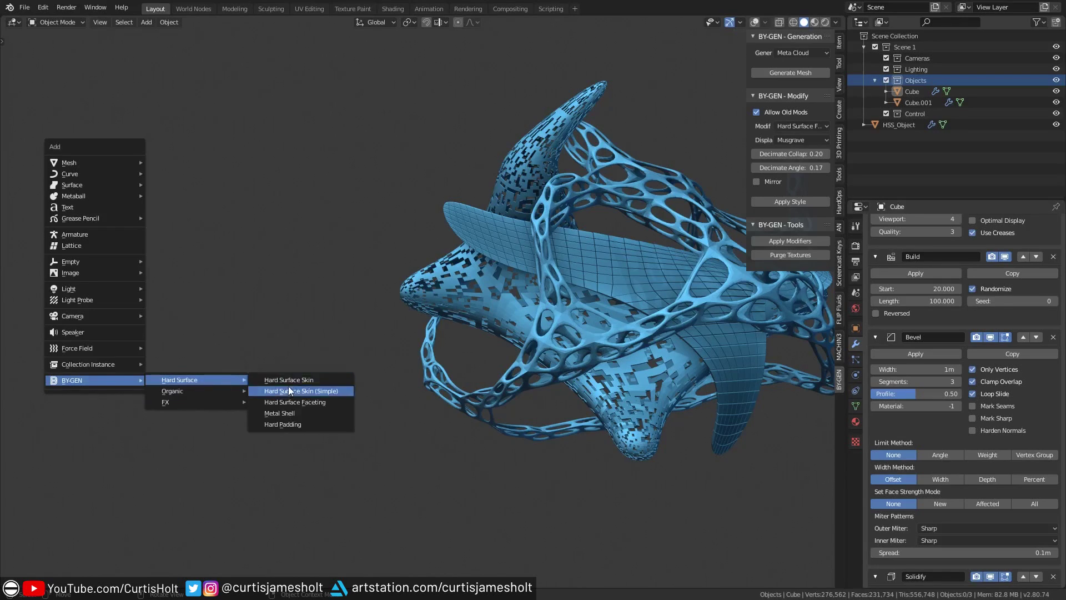
pyautogui.click(302, 402)
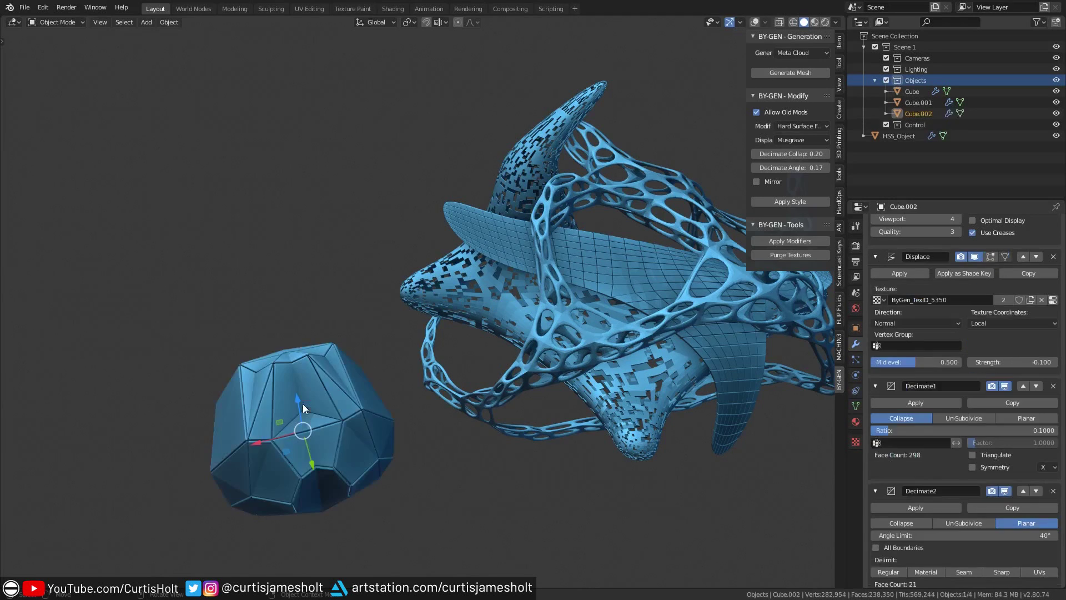
pyautogui.moveTo(302, 405); pyautogui.dragTo(365, 359, button='middle')
# Step: Extrude the cage's left face in Edit Mode to stretch it into a long faceted capsule
pyautogui.hotkey('ctrl', 'Tab')
pyautogui.click(379, 381)
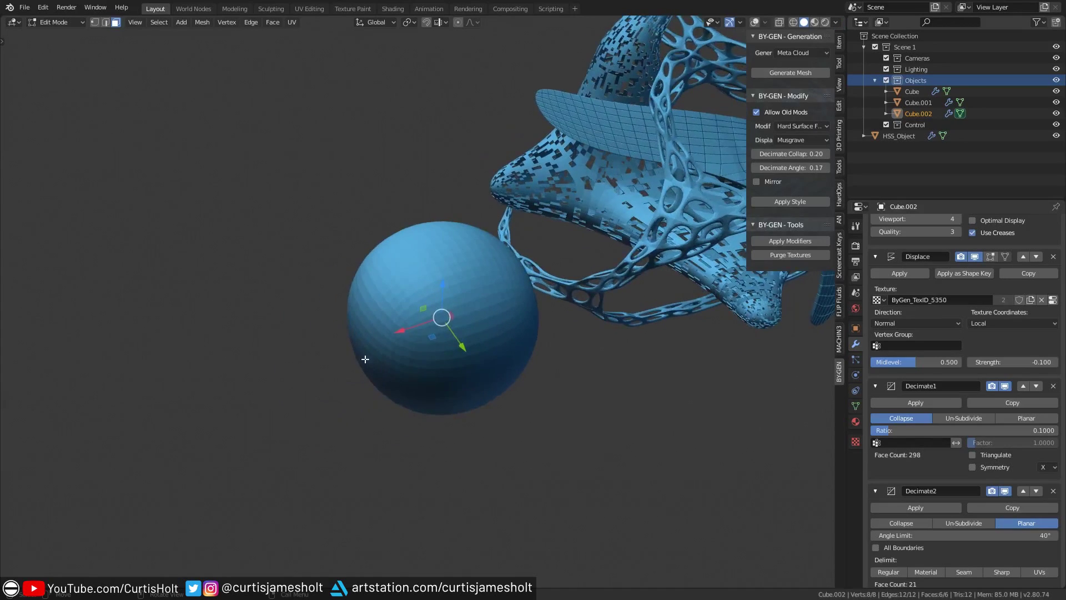
pyautogui.hotkey('ctrl', 'Tab')
pyautogui.click(389, 355)
pyautogui.click(338, 355)
pyautogui.press('e')
pyautogui.click(349, 416)
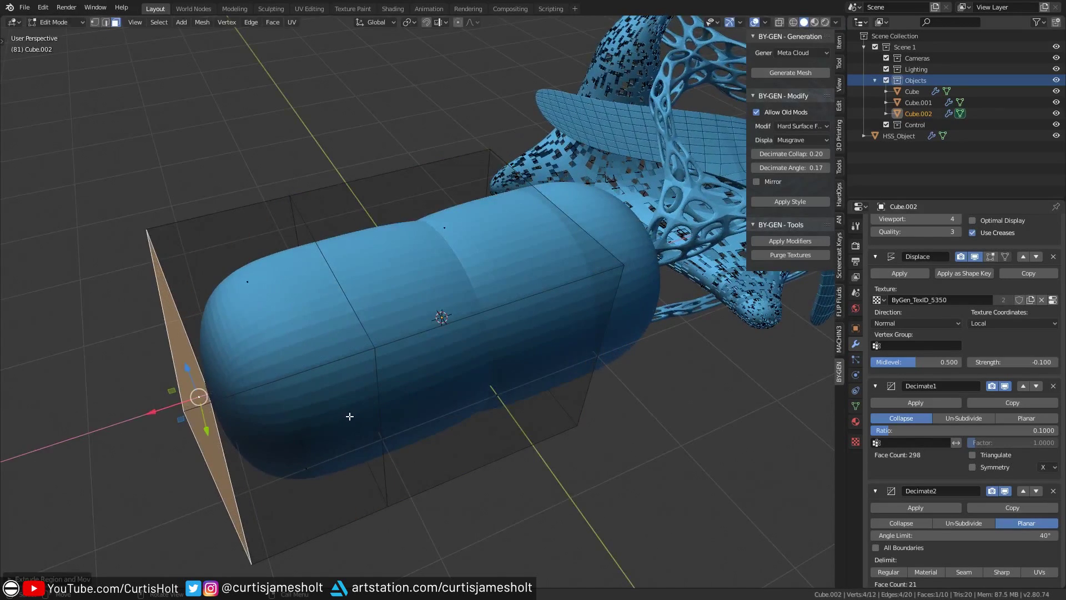
pyautogui.press('Tab')
pyautogui.moveTo(357, 355)
pyautogui.mouseDown(button='middle')
pyautogui.moveTo(332, 362)
pyautogui.moveTo(371, 355)
pyautogui.mouseUp(button='middle')
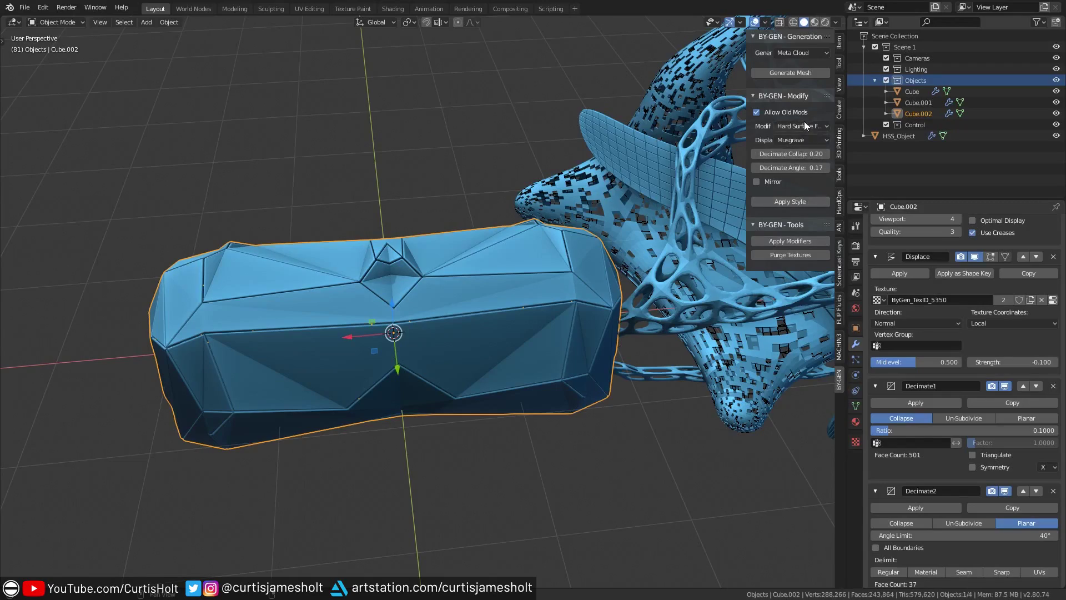
pyautogui.moveTo(499, 337); pyautogui.dragTo(462, 372, button='middle')
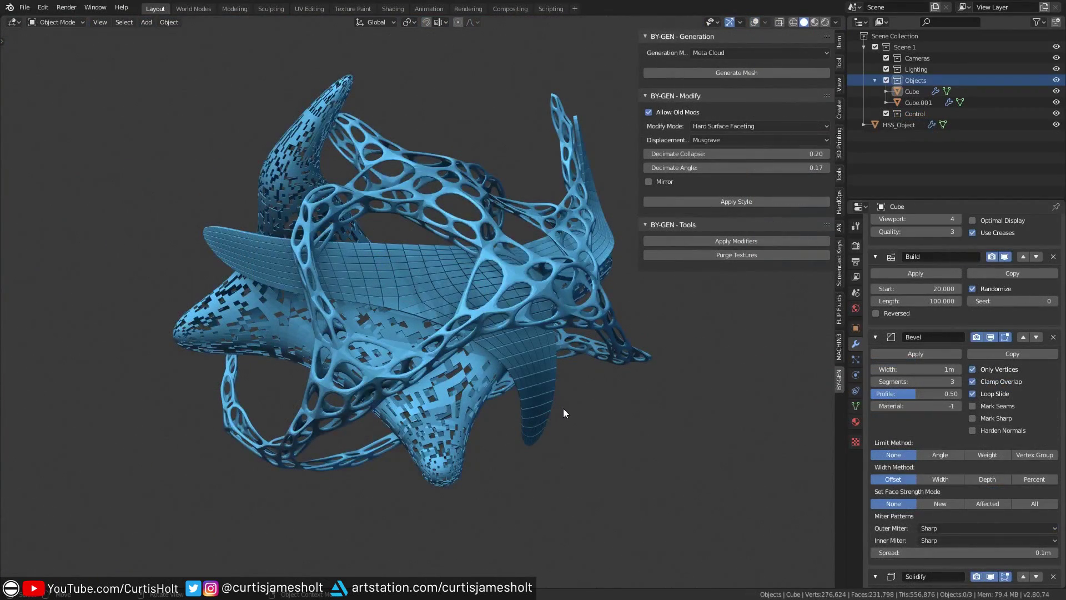
pyautogui.moveTo(563, 411); pyautogui.dragTo(564, 418, button='middle')
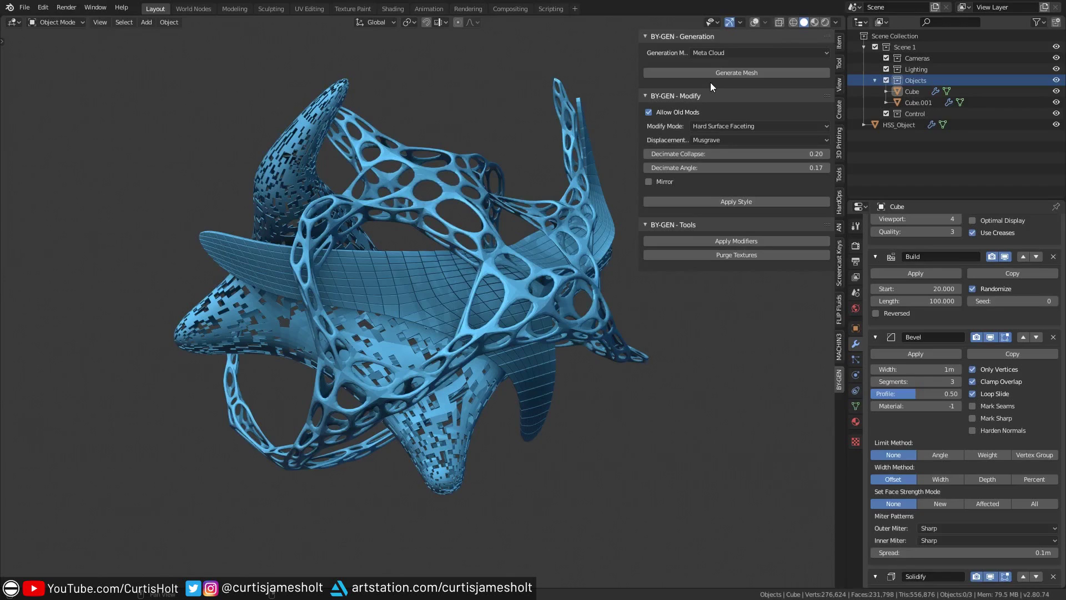
pyautogui.click(737, 52)
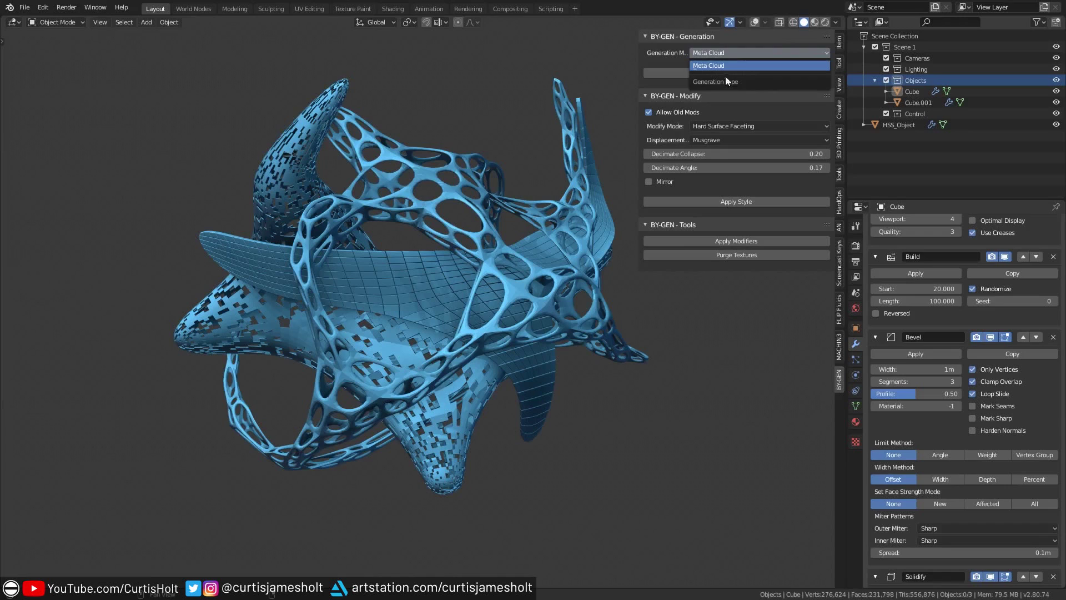
pyautogui.moveTo(387, 229); pyautogui.dragTo(170, 298, button='middle')
# Step: Add a BY-GEN Hard Surface Skin object and orbit to inspect the two low-poly rings
pyautogui.hotkey('shift', 'a')
pyautogui.moveTo(170, 292)
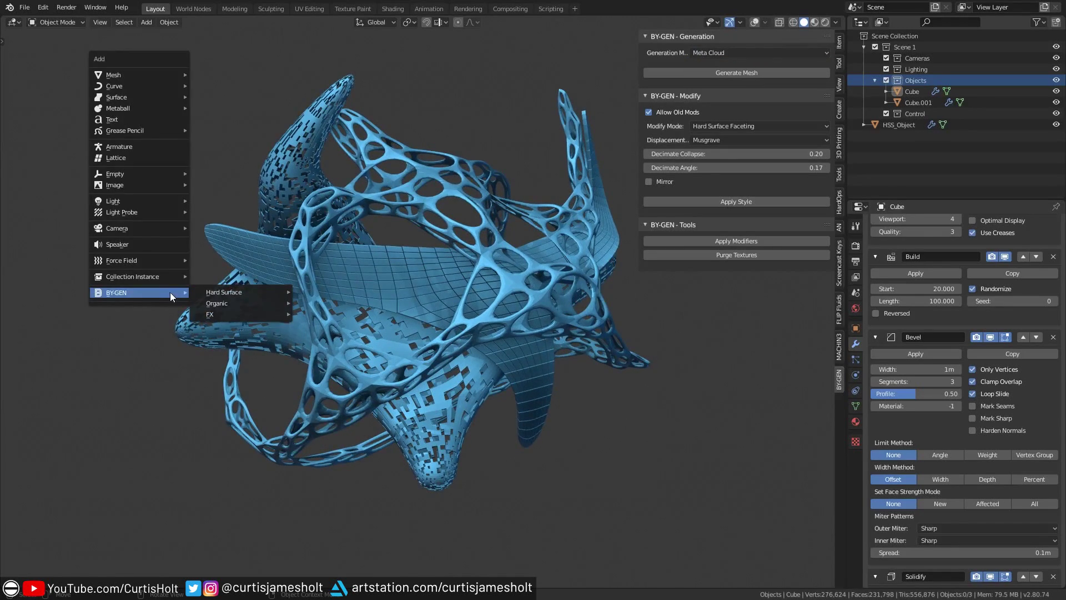
pyautogui.moveTo(215, 292)
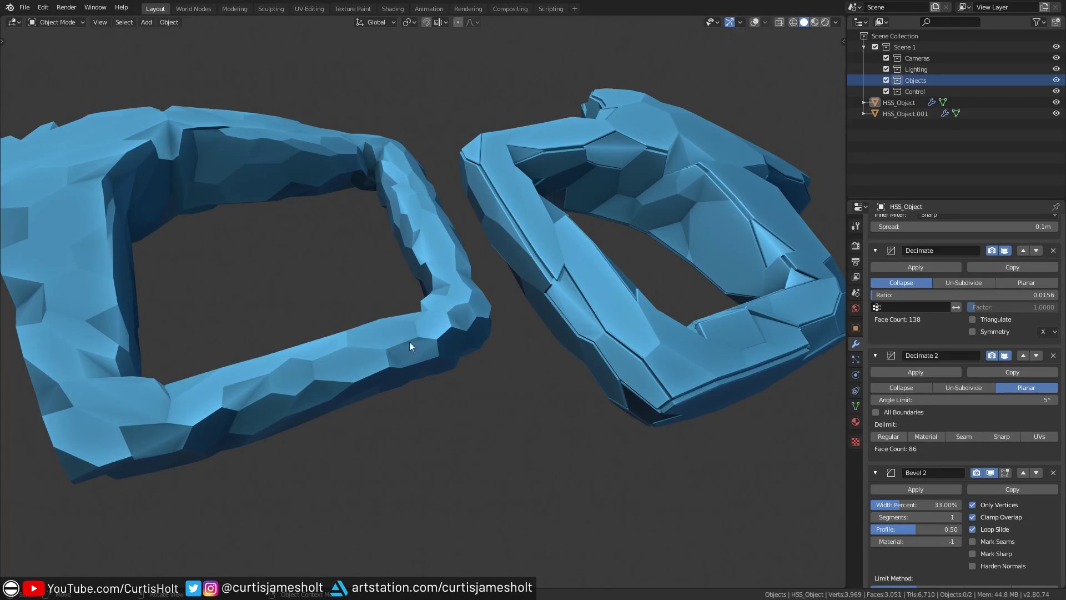
pyautogui.moveTo(422, 240); pyautogui.dragTo(359, 384, button='middle')
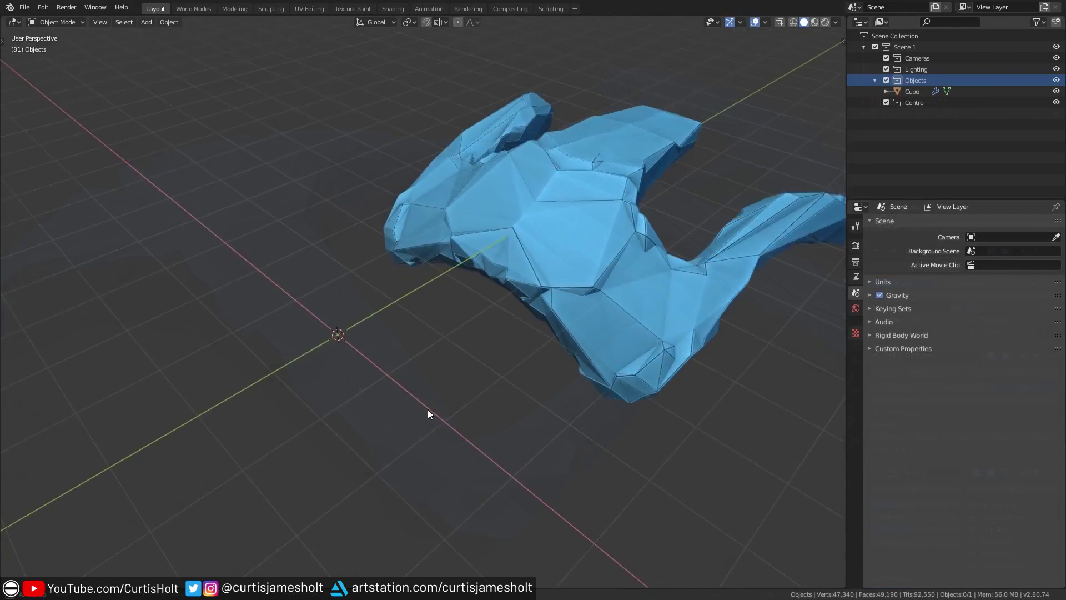
pyautogui.moveTo(428, 408); pyautogui.dragTo(444, 360, button='middle')
# Step: Add a Hard Surface Faceting ball beside the faceted shape
pyautogui.hotkey('shift', 'a')
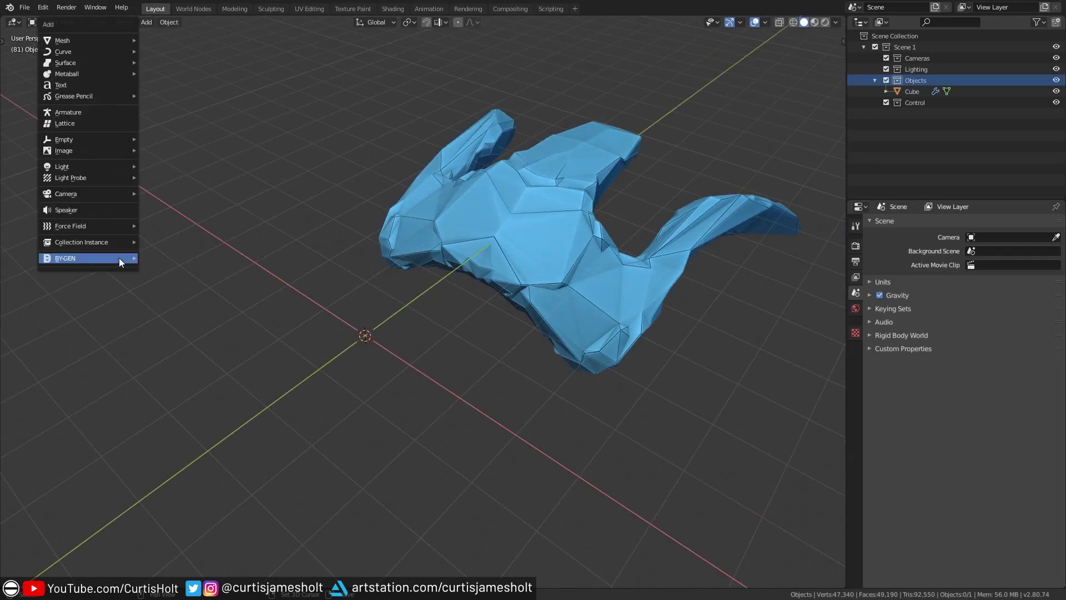
pyautogui.moveTo(119, 258)
pyautogui.moveTo(182, 261)
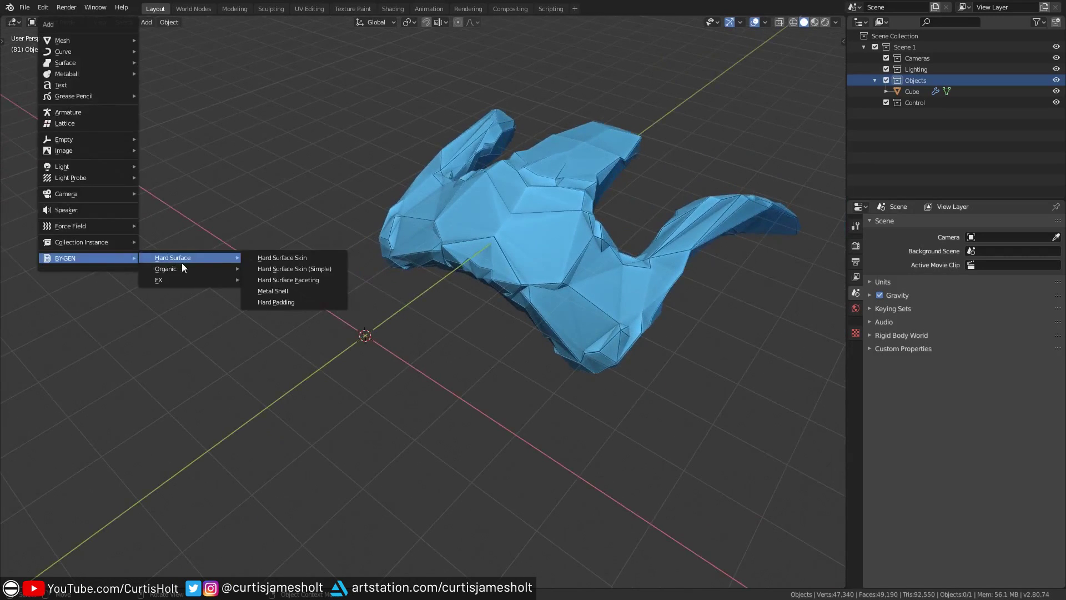
pyautogui.click(331, 279)
pyautogui.scroll(2, 323, 336)
pyautogui.press('Tab')
pyautogui.click(352, 358)
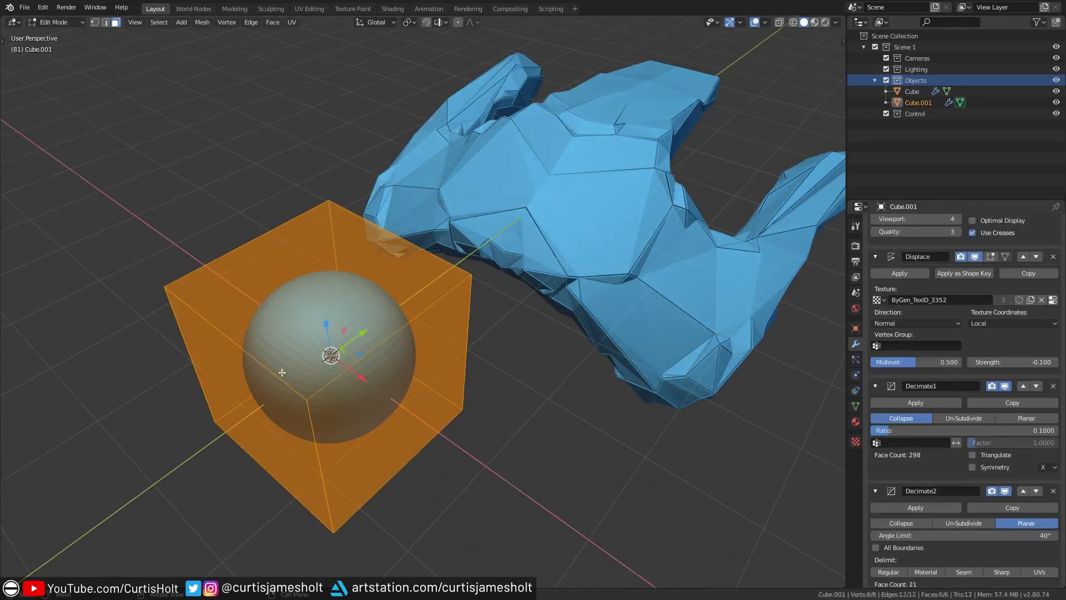
pyautogui.press('Tab')
pyautogui.click(403, 401)
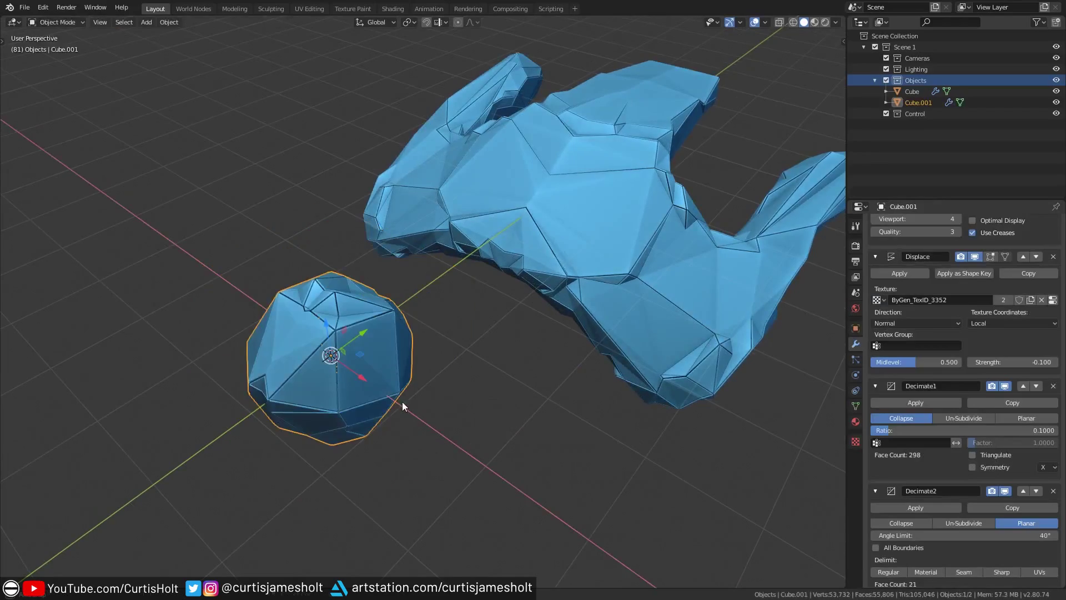
pyautogui.moveTo(403, 401); pyautogui.dragTo(531, 315, button='middle')
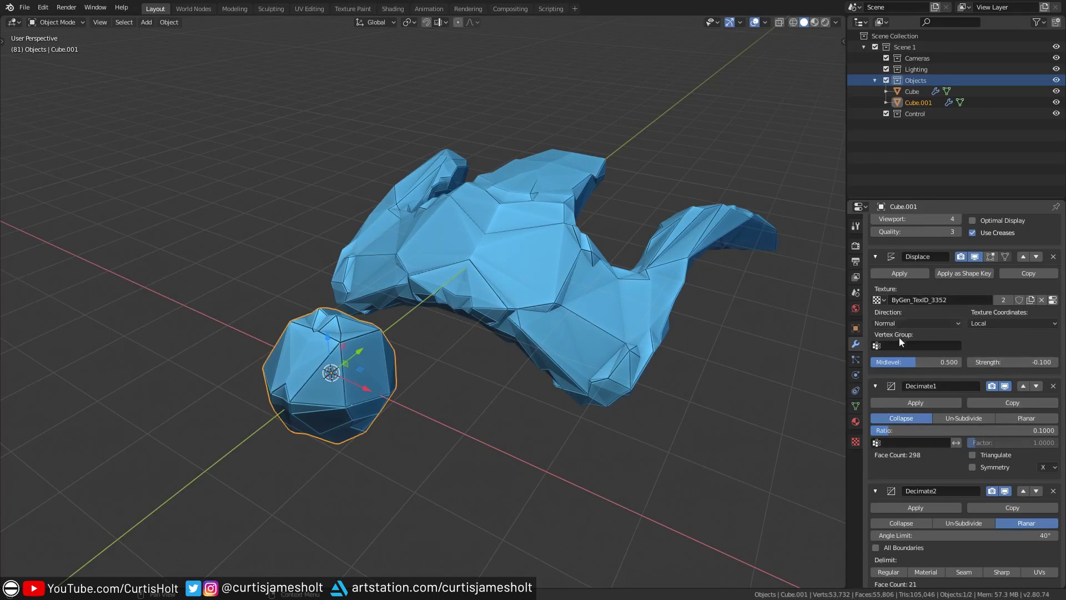
# Step: Set the ball's decimate ratio to 0.15 and displace strength to 0.5, then select the large Cube
pyautogui.moveTo(920, 429); pyautogui.dragTo(930, 430)
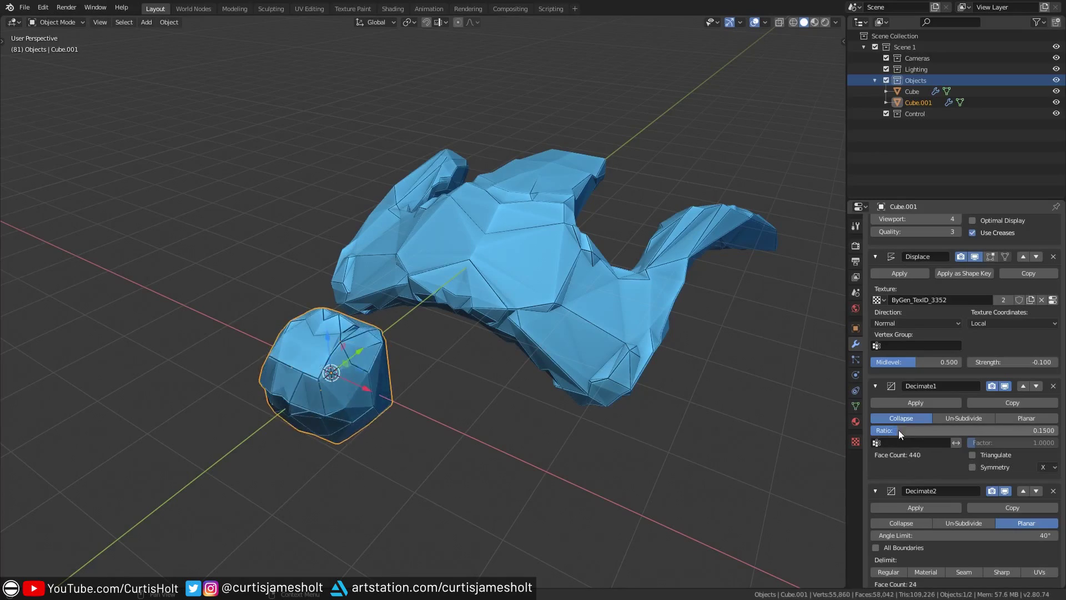
pyautogui.moveTo(994, 361)
pyautogui.mouseDown()
pyautogui.moveTo(1055, 361)
pyautogui.moveTo(1011, 361)
pyautogui.mouseUp()
pyautogui.moveTo(631, 418)
pyautogui.mouseDown(button='middle')
pyautogui.moveTo(625, 452)
pyautogui.moveTo(691, 394)
pyautogui.moveTo(618, 412)
pyautogui.mouseUp(button='middle')
pyautogui.click(574, 328)
pyautogui.moveTo(574, 329); pyautogui.dragTo(422, 378, button='middle')
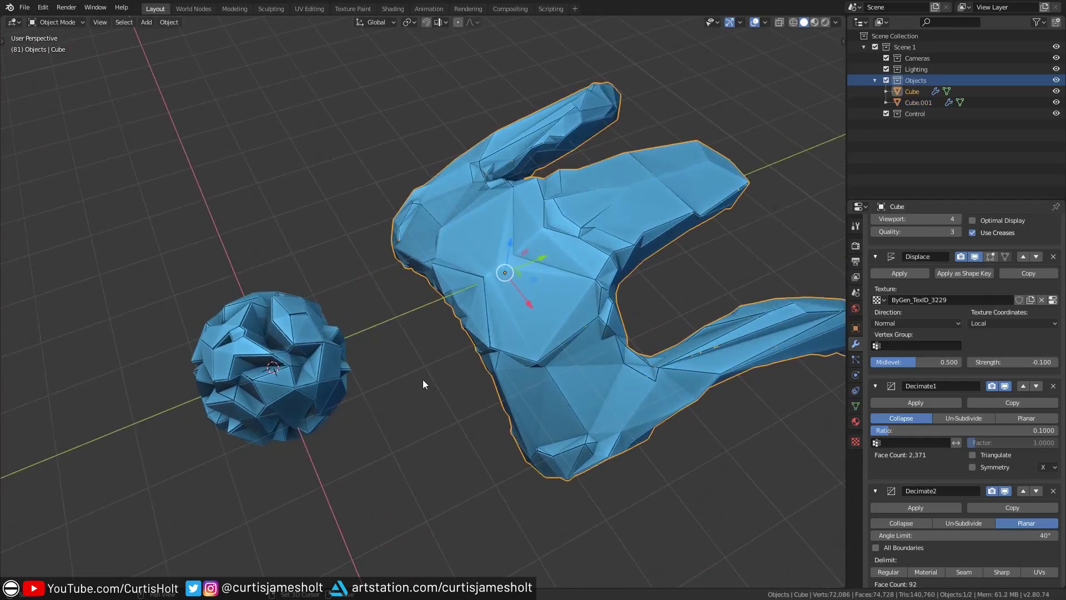
# Step: Add a BY-GEN FX Point Cloud sphere and orbit to inspect the scattered points
pyautogui.hotkey('ctrl', 'Tab')
pyautogui.click(638, 382)
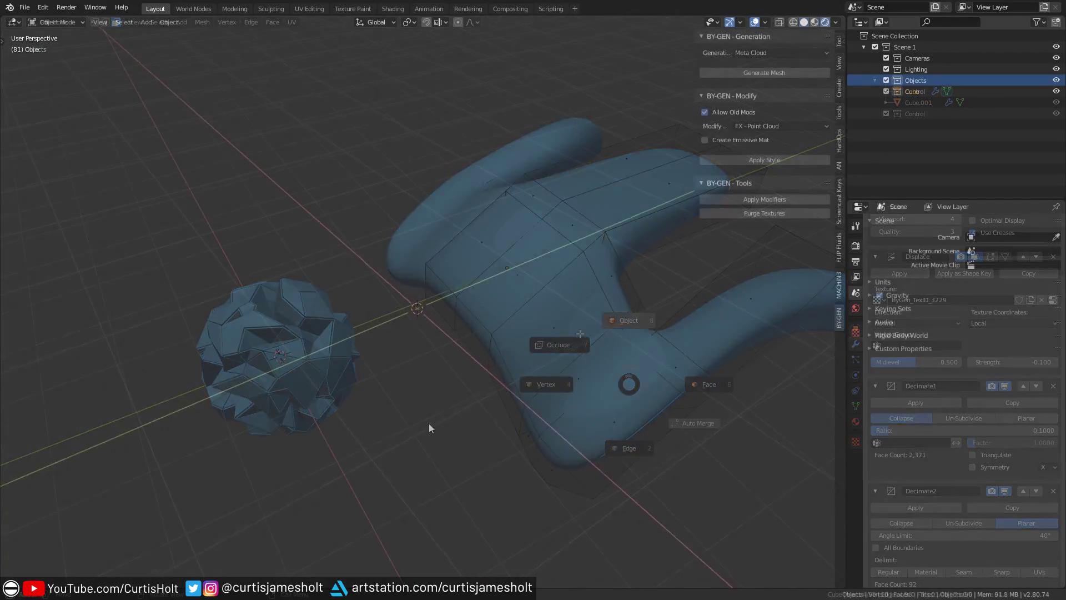
pyautogui.hotkey('shift', 'a')
pyautogui.moveTo(187, 246)
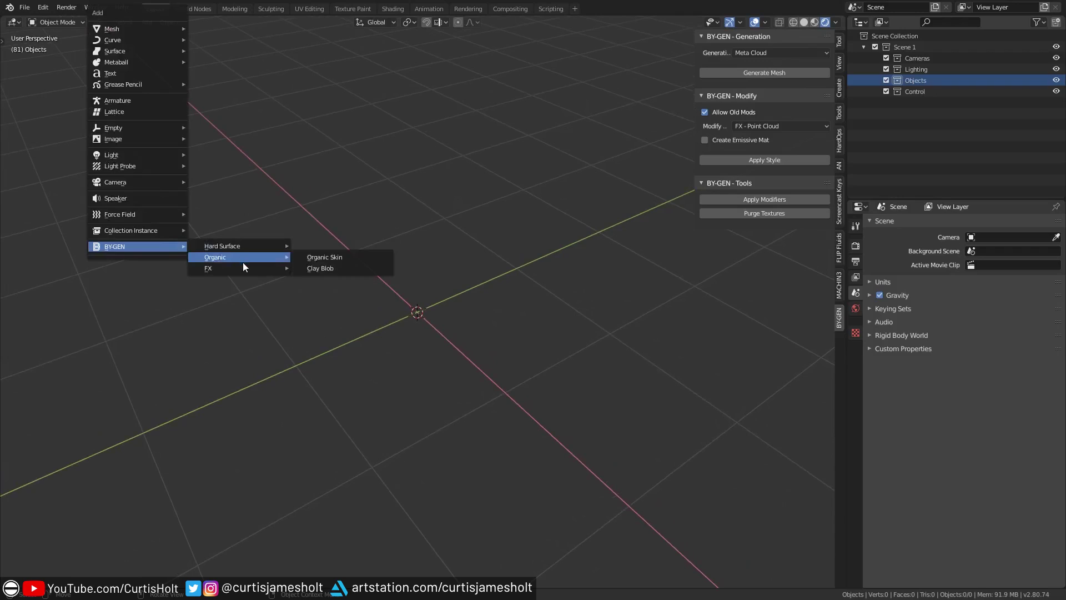
pyautogui.moveTo(244, 268)
pyautogui.click(344, 269)
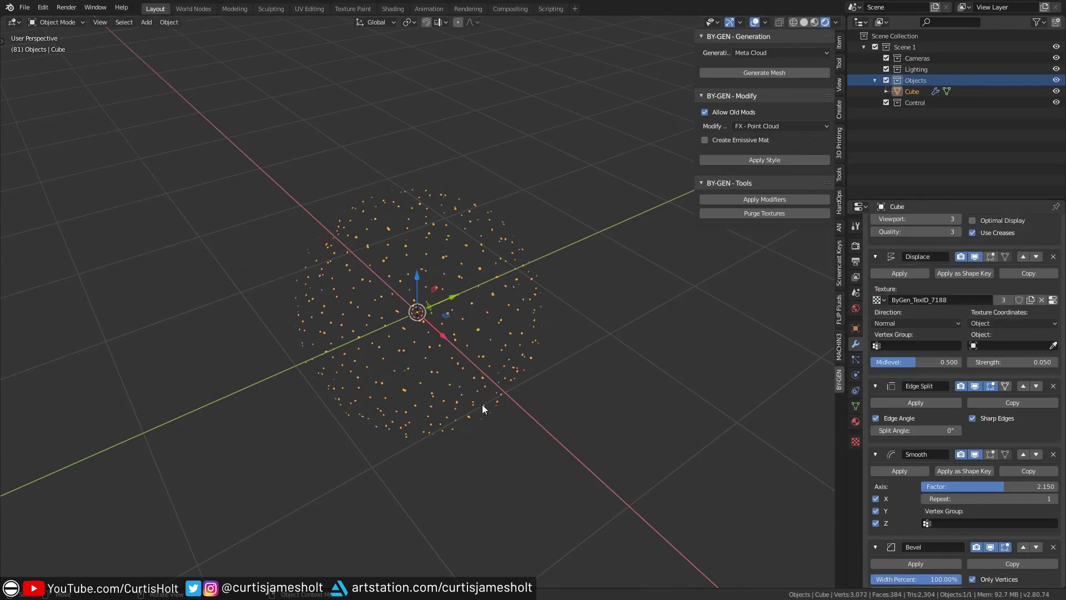
pyautogui.moveTo(481, 404); pyautogui.dragTo(496, 375, button='middle')
pyautogui.click(495, 378)
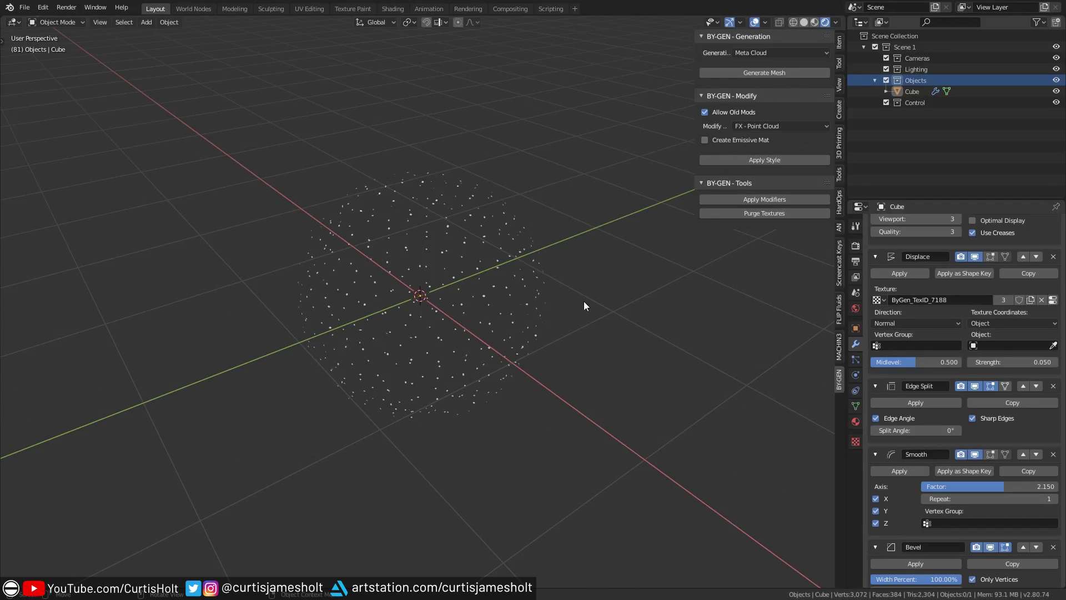
# Step: Delete the point cloud and add a BY-GEN Organic Skin object
pyautogui.press('Delete')
pyautogui.press('n')
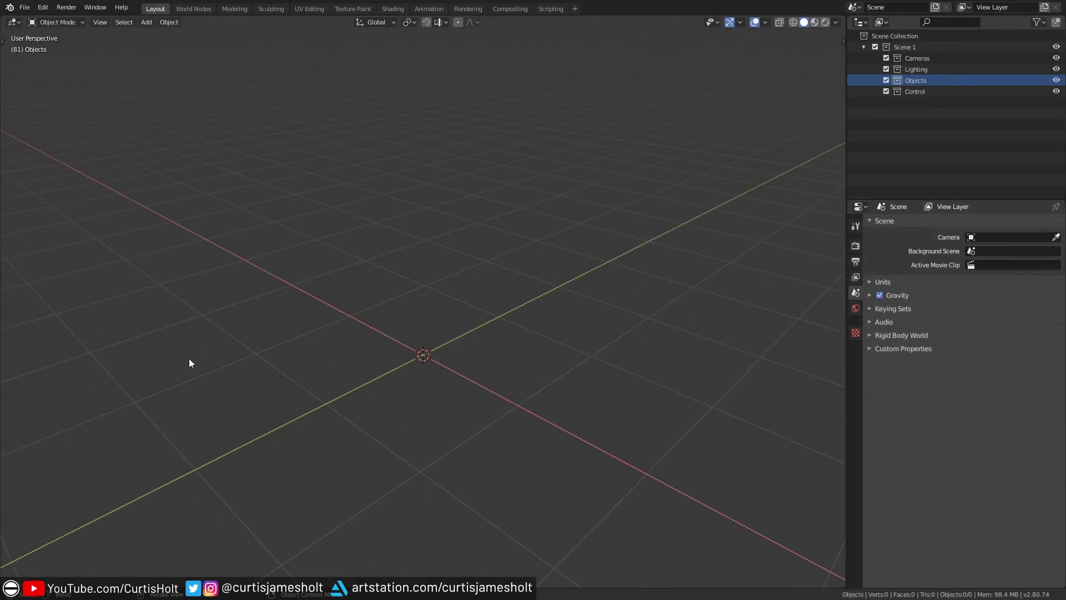
pyautogui.hotkey('shift', 'a')
pyautogui.moveTo(134, 275)
pyautogui.moveTo(242, 285)
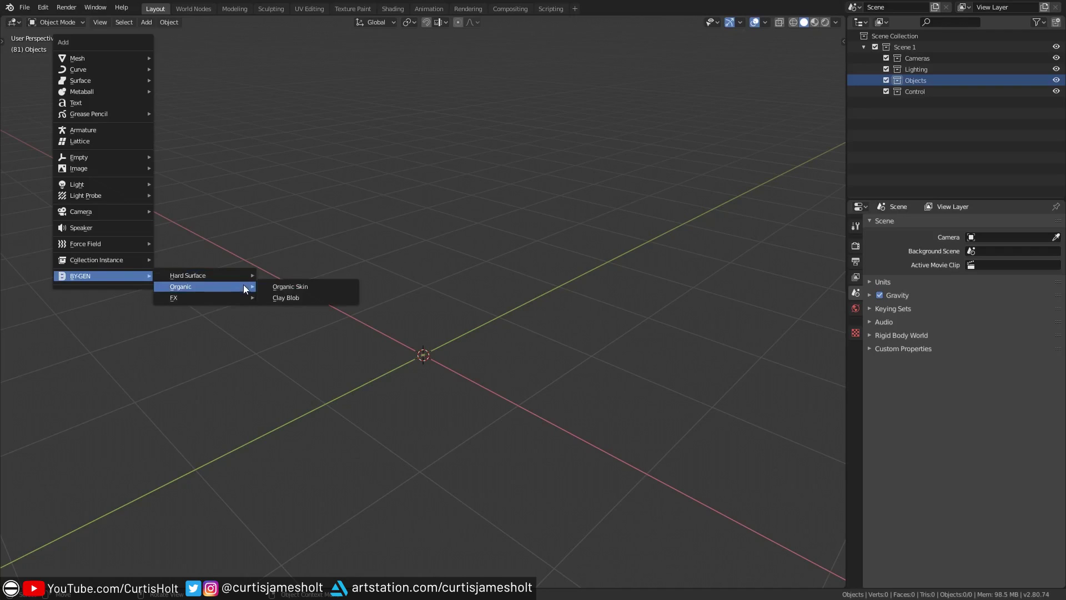
pyautogui.click(326, 287)
pyautogui.click(434, 314)
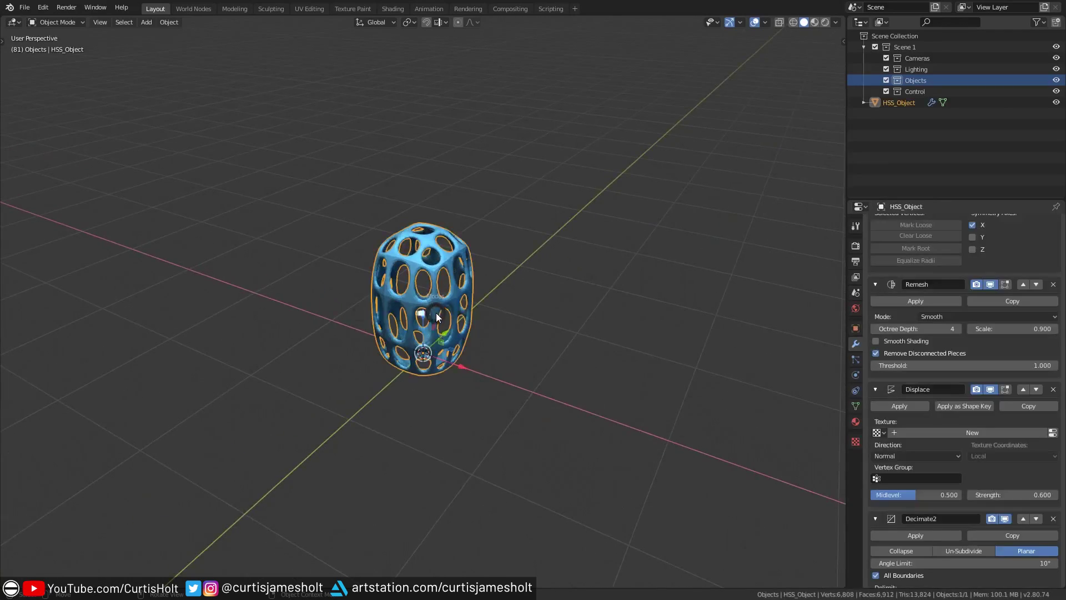
# Step: Extrude the skin skeleton's top vertex sideways into an L bend and inspect the voronoi skin
pyautogui.press('Tab')
pyautogui.press('e')
pyautogui.click(655, 238)
pyautogui.press('Tab')
pyautogui.click(655, 240)
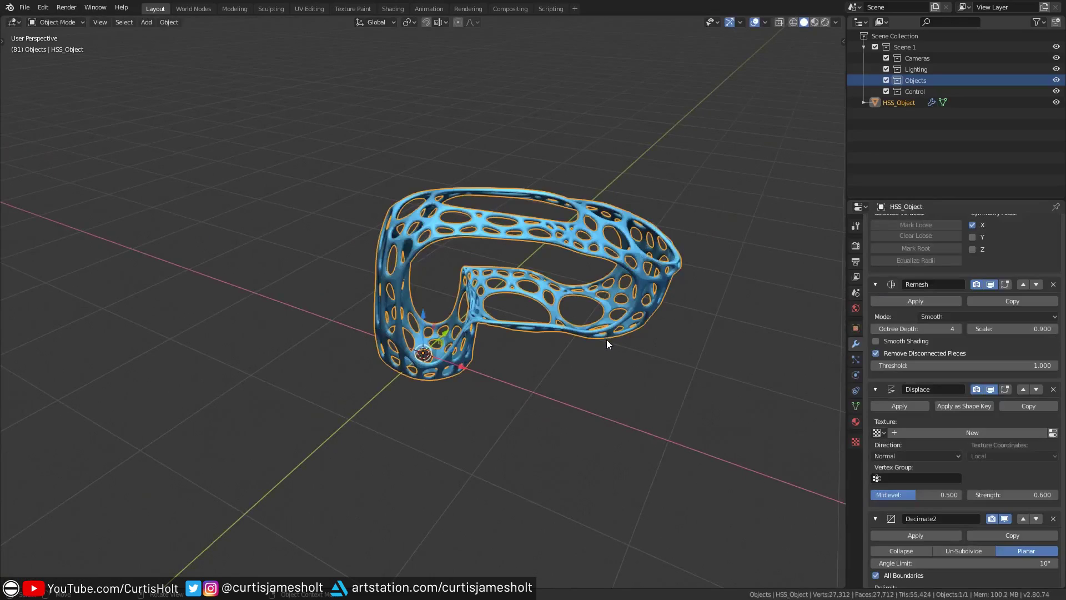
pyautogui.moveTo(606, 339)
pyautogui.mouseDown(button='middle')
pyautogui.moveTo(607, 286)
pyautogui.moveTo(495, 344)
pyautogui.moveTo(392, 359)
pyautogui.moveTo(323, 351)
pyautogui.moveTo(498, 316)
pyautogui.mouseUp(button='middle')
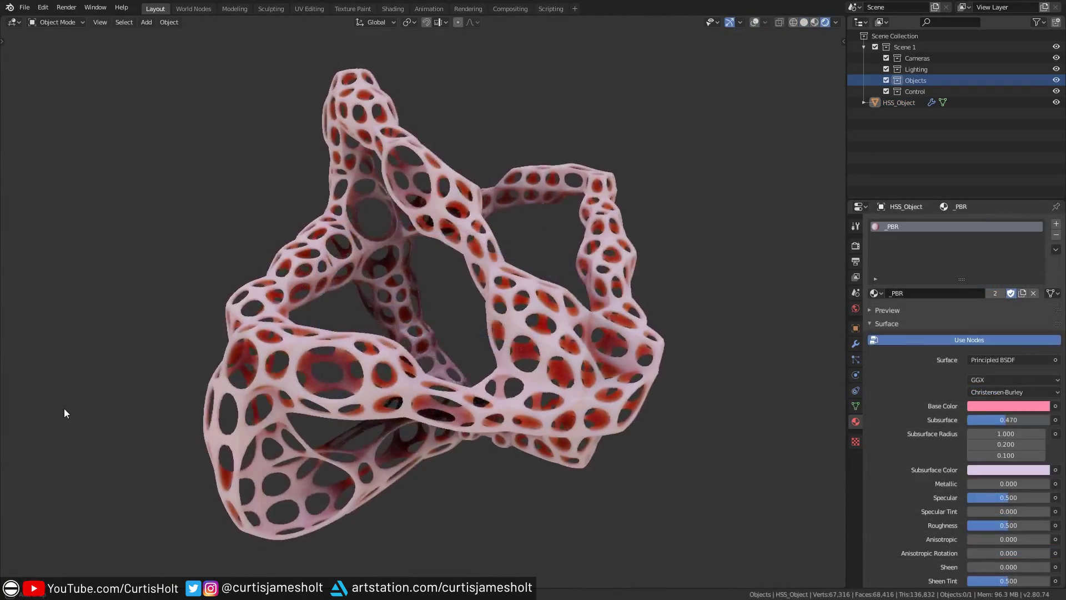
pyautogui.moveTo(64, 413); pyautogui.dragTo(190, 411, button='middle')
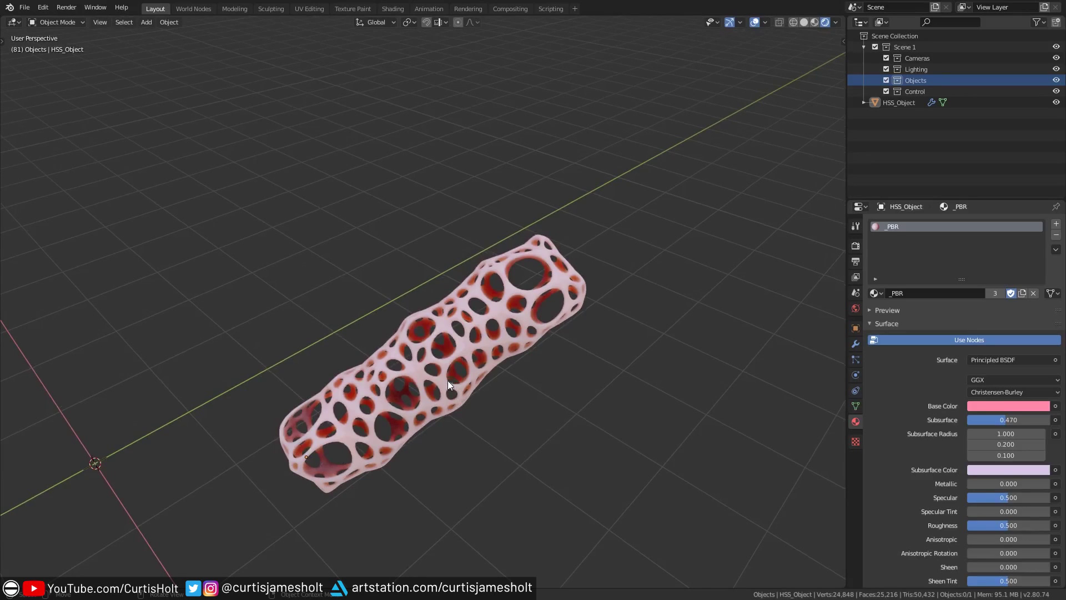
# Step: Extrude the skeleton's end vertex up-left and scale the bend vertex to thicken the corner
pyautogui.click(445, 384)
pyautogui.hotkey('ctrl', 'Tab')
pyautogui.click(472, 376)
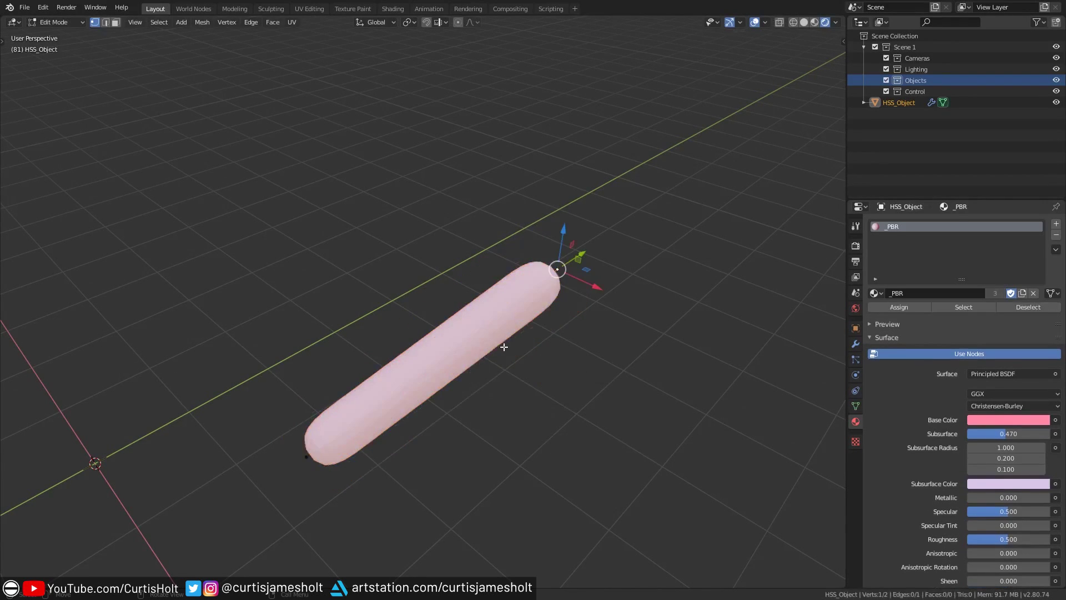
pyautogui.moveTo(504, 346); pyautogui.dragTo(519, 353, button='middle')
pyautogui.press('e')
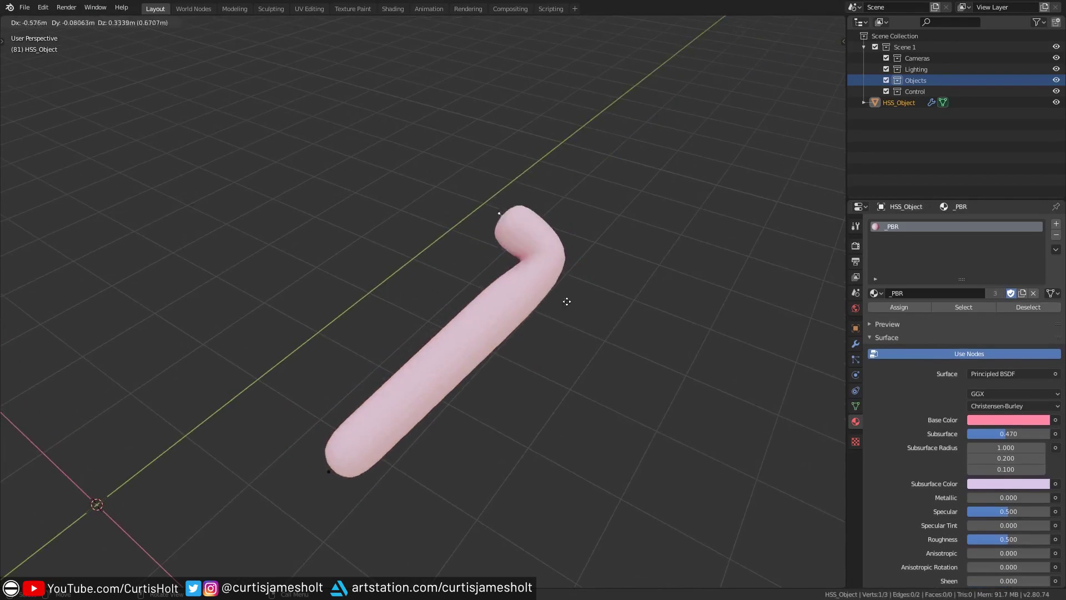
pyautogui.click(434, 209)
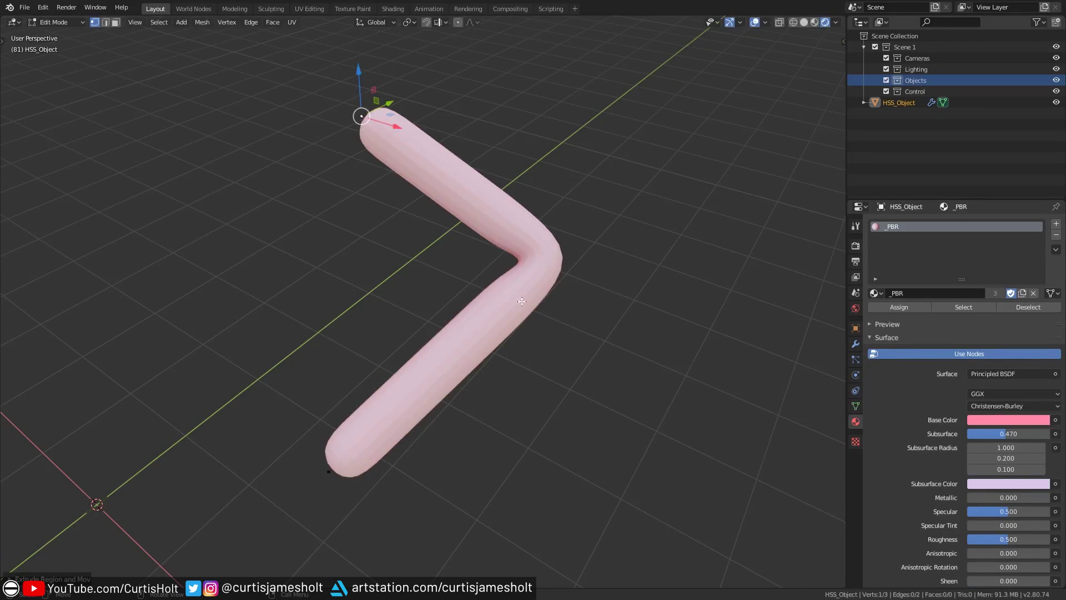
pyautogui.moveTo(522, 300); pyautogui.dragTo(525, 346, button='middle')
pyautogui.click(548, 289)
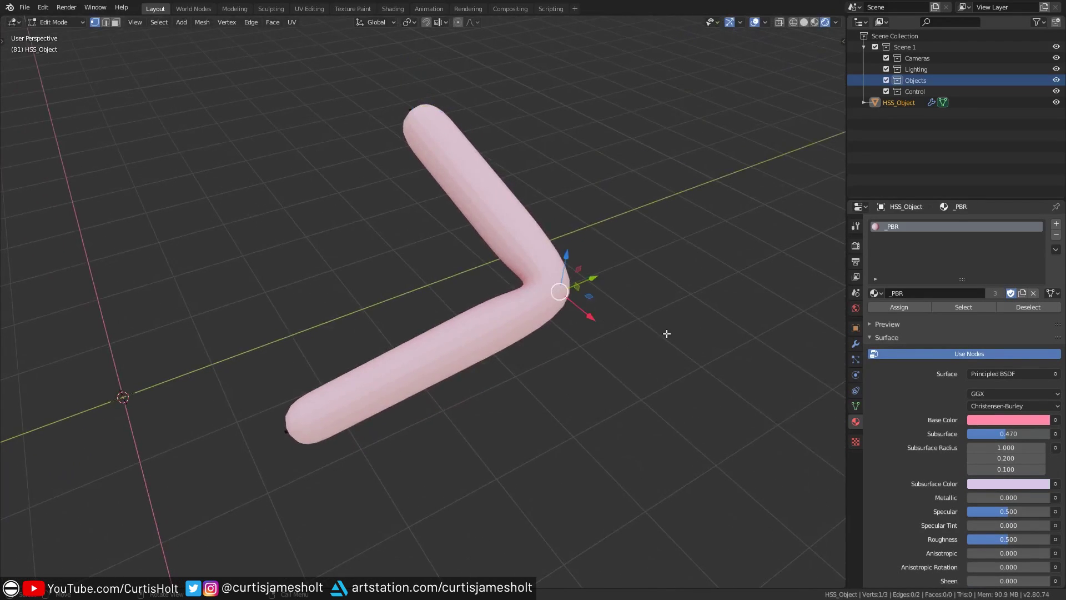
pyautogui.press('s')
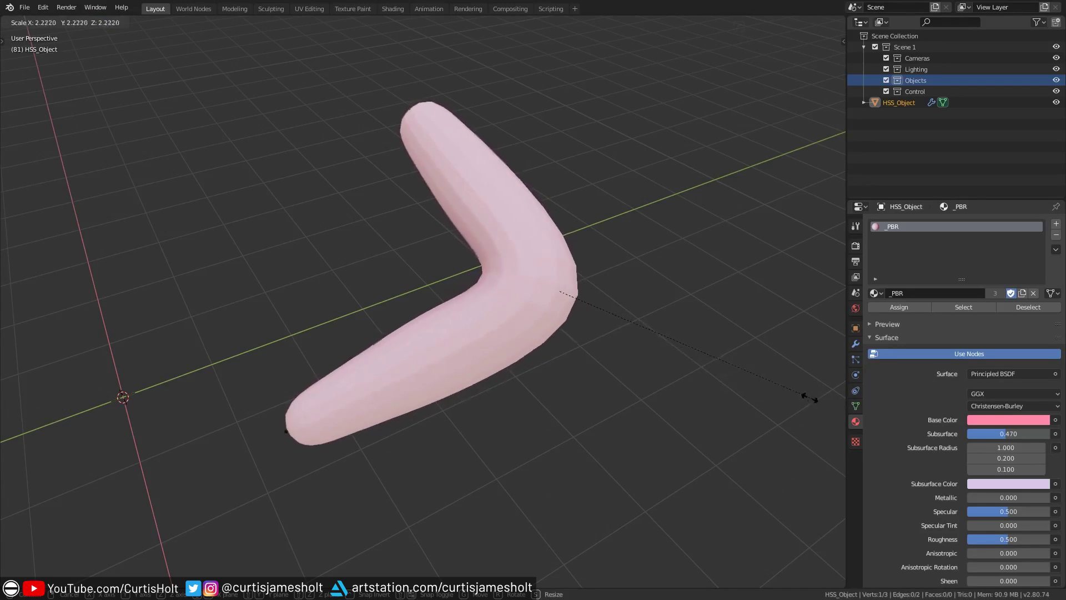
pyautogui.click(720, 379)
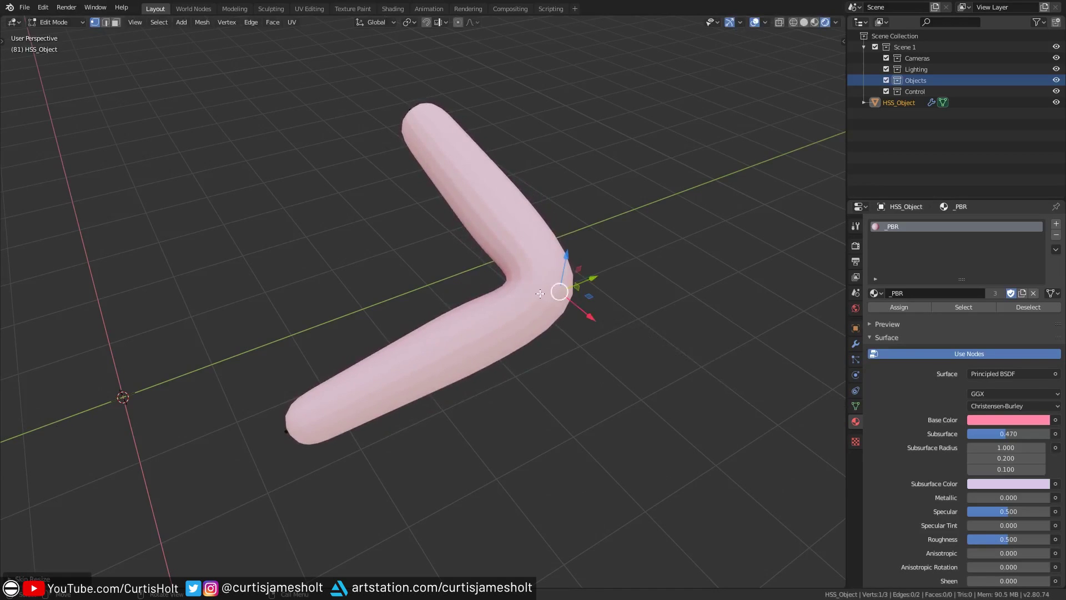
# Step: Join both end vertices to close the skeleton into a triangular voronoi frame
pyautogui.click(410, 109)
pyautogui.keyDown('shift'); pyautogui.click(314, 415); pyautogui.keyUp('shift')
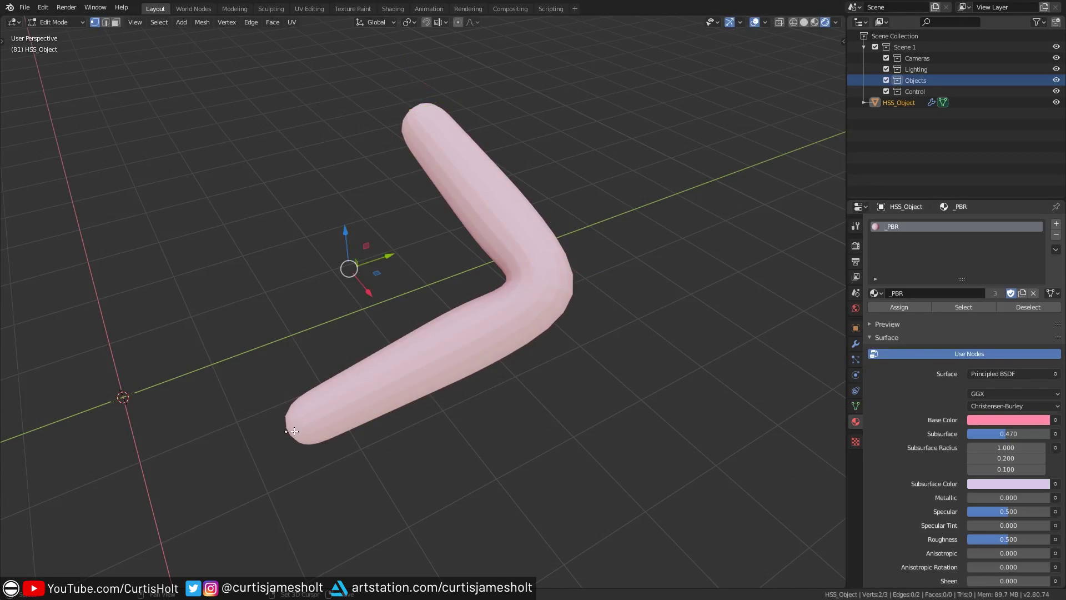
pyautogui.moveTo(314, 416); pyautogui.dragTo(436, 137, button='middle')
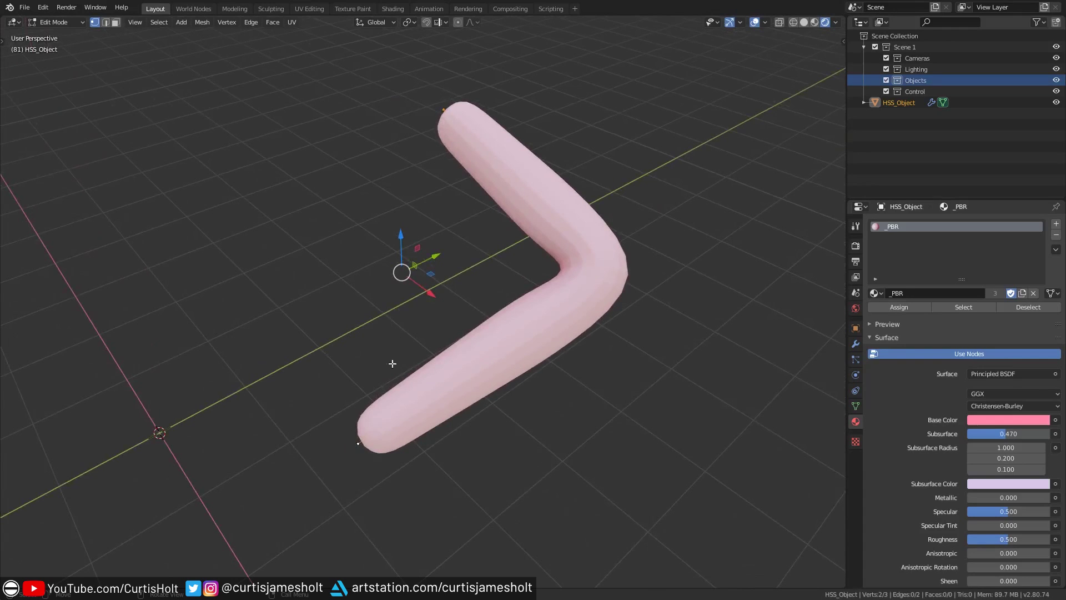
pyautogui.press('f')
pyautogui.moveTo(622, 406)
pyautogui.mouseDown(button='middle')
pyautogui.moveTo(671, 388)
pyautogui.moveTo(613, 396)
pyautogui.moveTo(621, 407)
pyautogui.mouseUp(button='middle')
pyautogui.press('Tab')
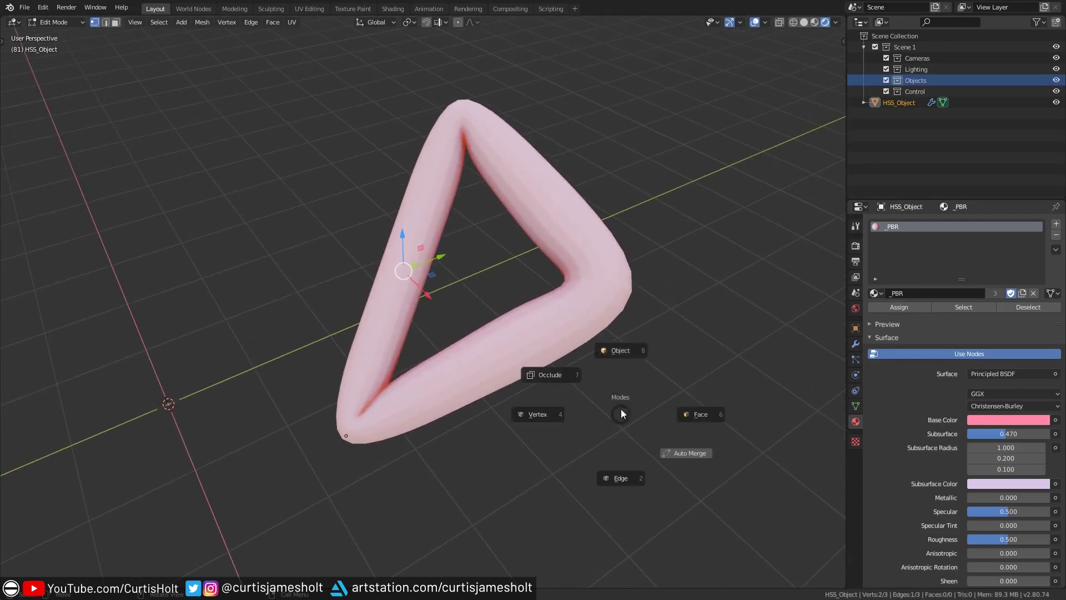
pyautogui.click(585, 384)
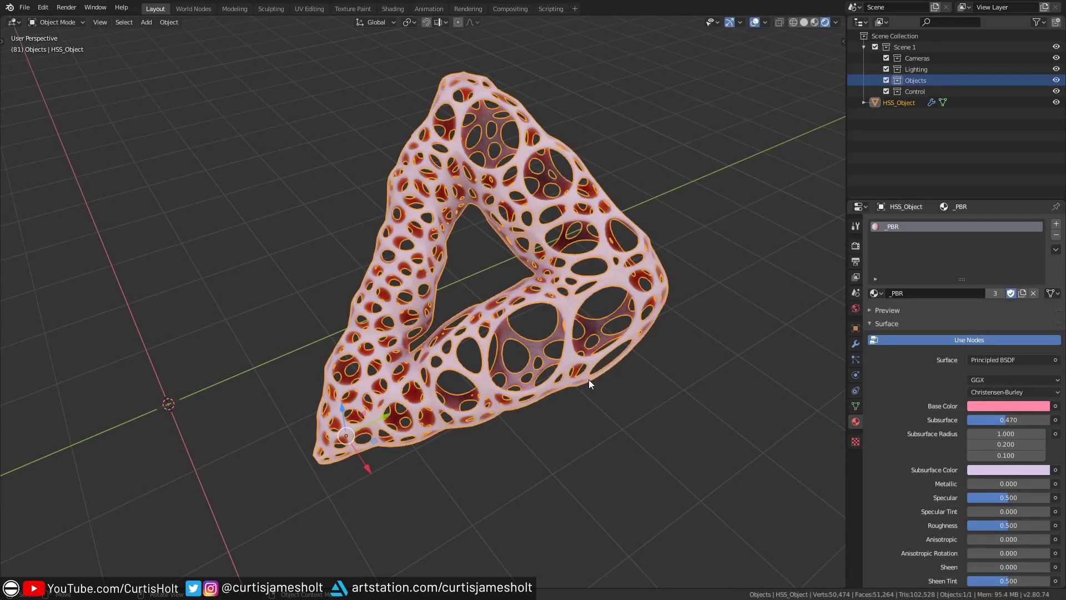
pyautogui.moveTo(595, 378); pyautogui.dragTo(518, 349, button='middle')
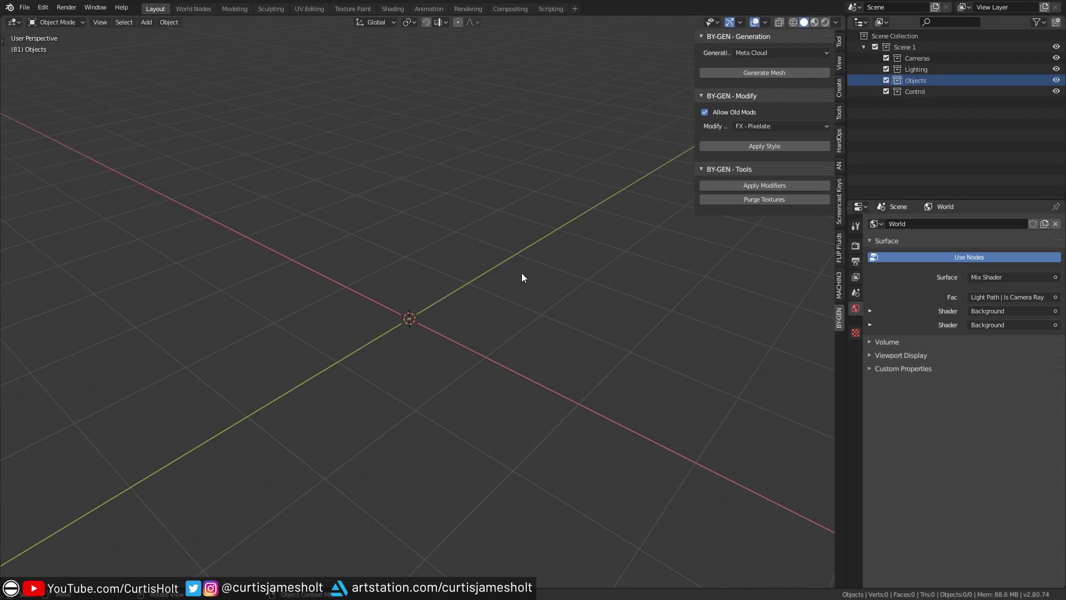
pyautogui.click(784, 125)
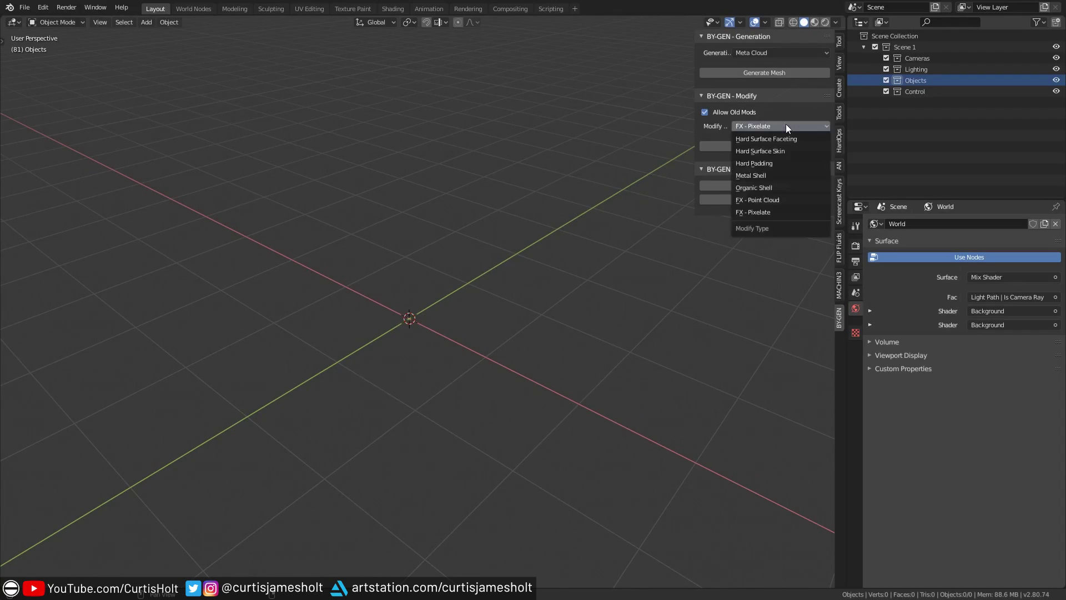
pyautogui.click(772, 211)
pyautogui.hotkey('shift', 'a')
pyautogui.moveTo(208, 249)
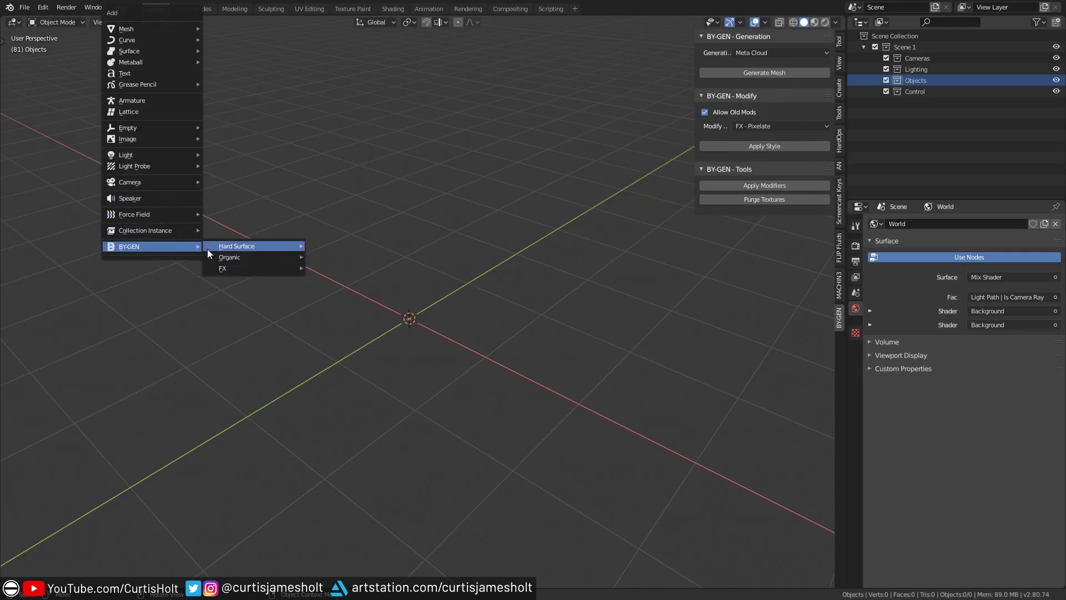
pyautogui.moveTo(236, 270)
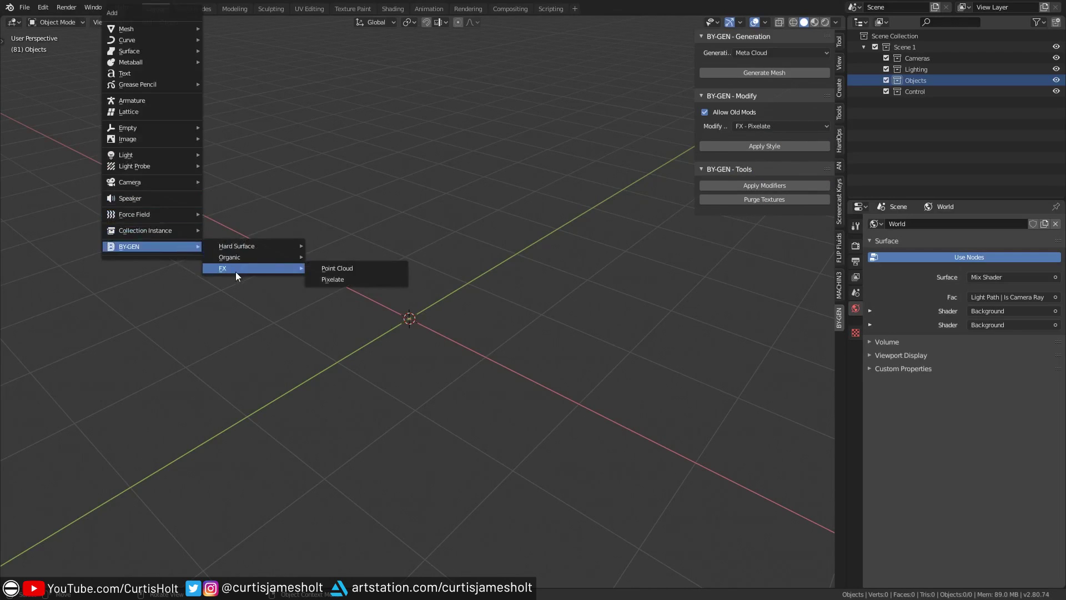
pyautogui.click(351, 280)
pyautogui.scroll(4, 354, 442)
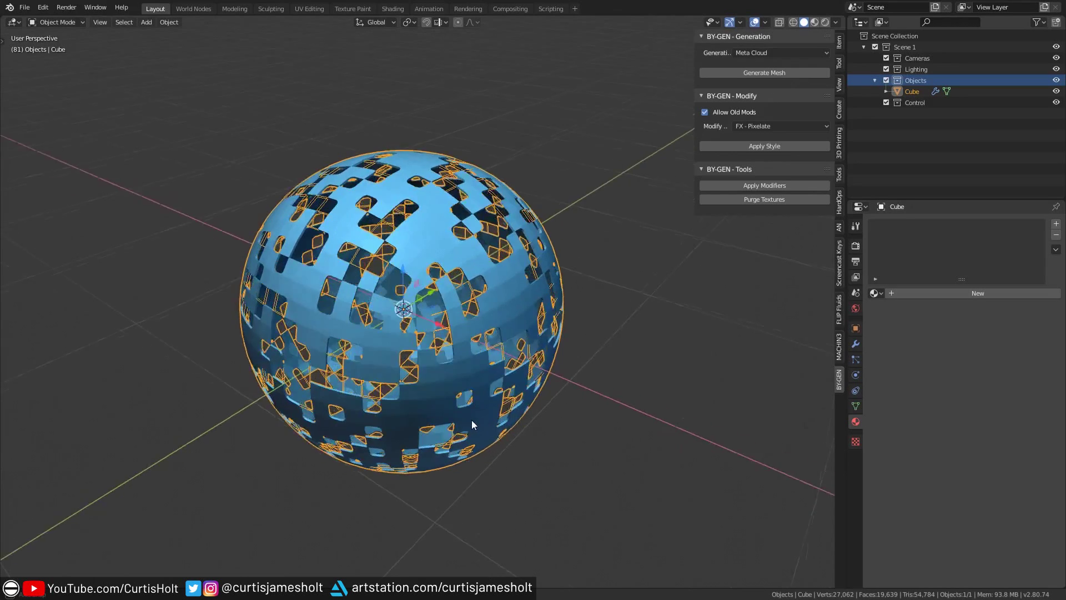
pyautogui.moveTo(471, 420); pyautogui.dragTo(492, 411, button='middle')
pyautogui.hotkey('alt', 'a')
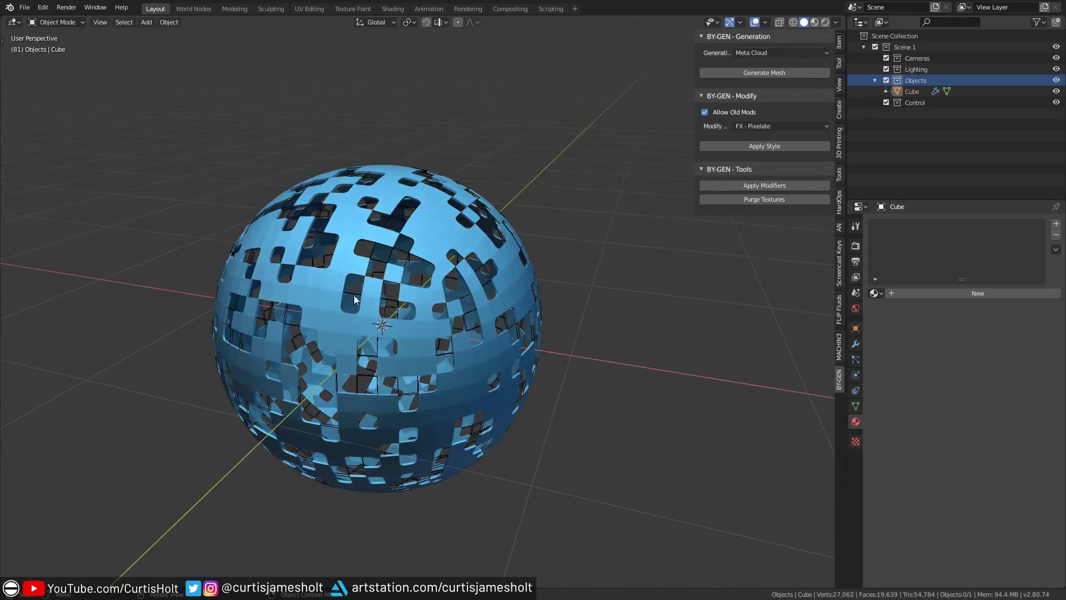
pyautogui.scroll(-2, 431, 349)
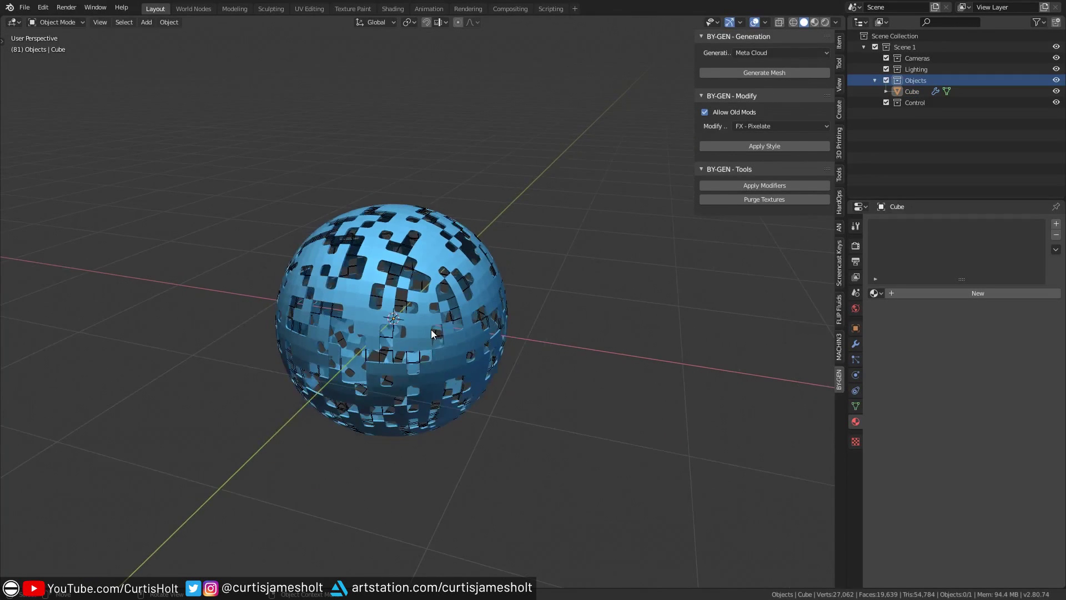
# Step: Extrude the Pixelate cube's right face outward to stretch it into a long two-lobed pill
pyautogui.click(431, 329)
pyautogui.press('Tab')
pyautogui.click(482, 329)
pyautogui.press('e')
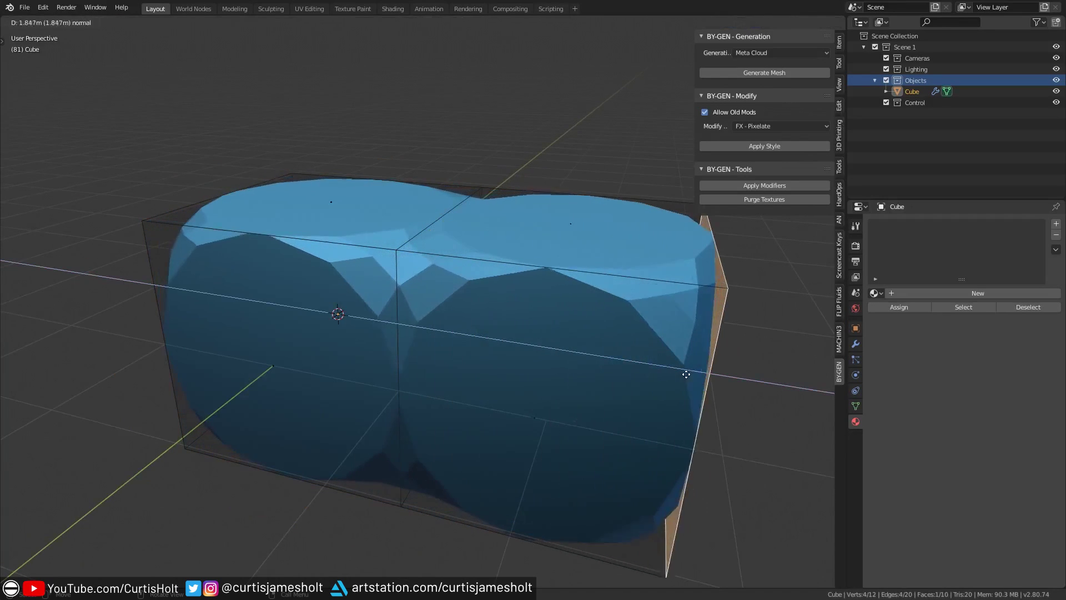
pyautogui.click(566, 393)
pyautogui.scroll(-3, 567, 393)
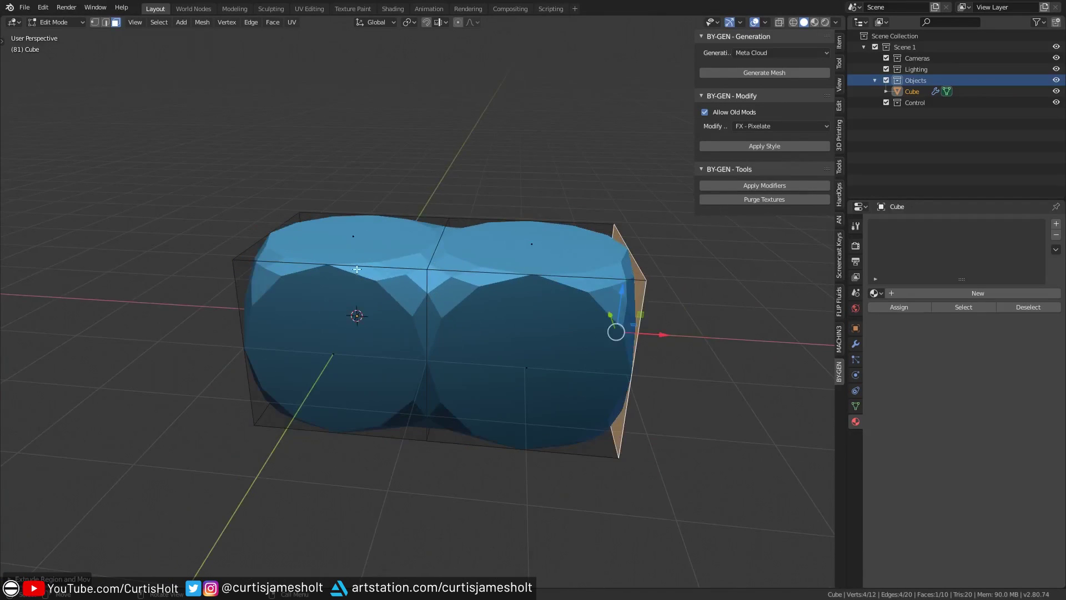
pyautogui.moveTo(588, 317); pyautogui.dragTo(500, 357, button='middle')
pyautogui.hotkey('ctrl', 'Tab')
pyautogui.click(577, 261)
pyautogui.scroll(3, 554, 358)
pyautogui.scroll(-1, 501, 355)
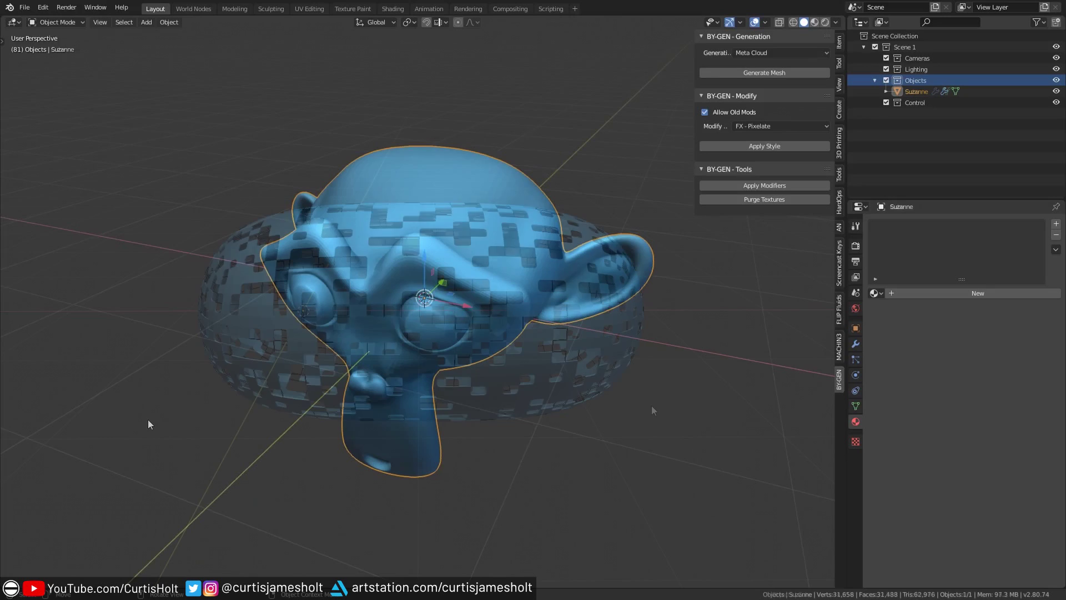
pyautogui.moveTo(173, 465); pyautogui.dragTo(269, 383, button='middle')
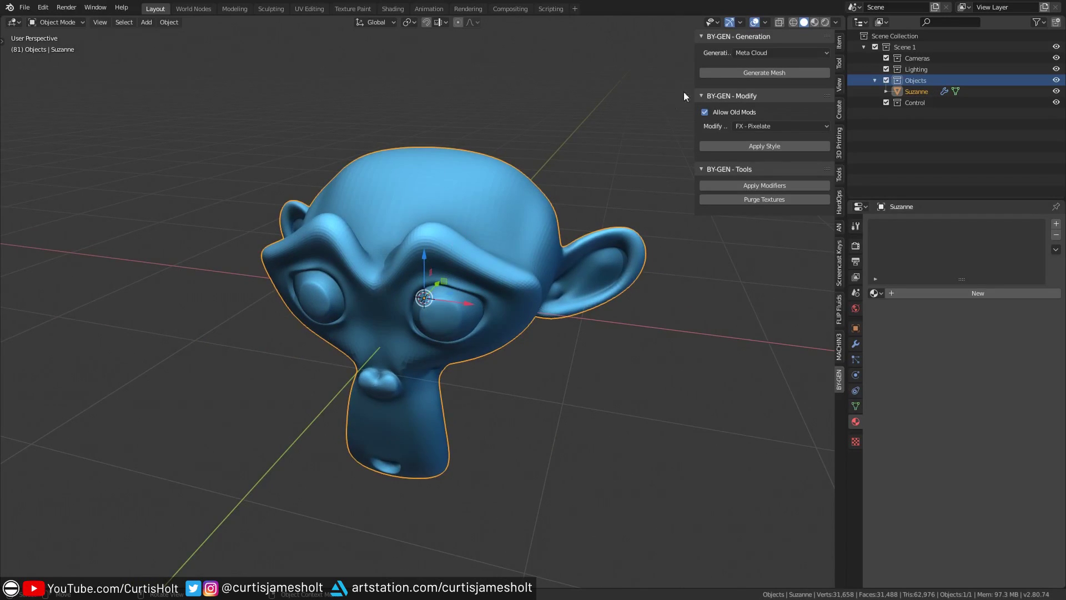
pyautogui.click(764, 53)
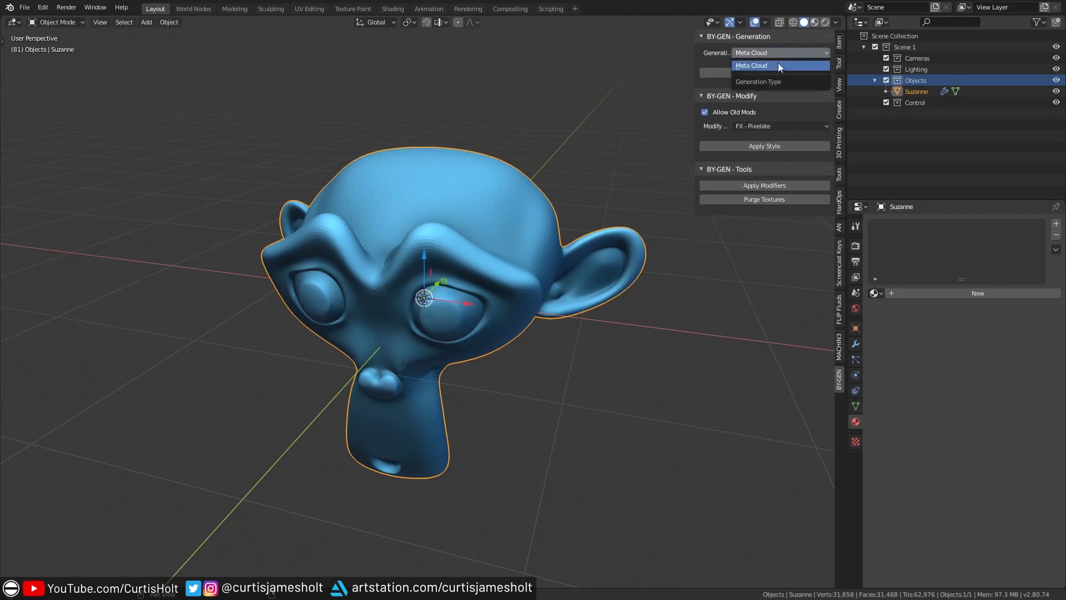
pyautogui.click(777, 65)
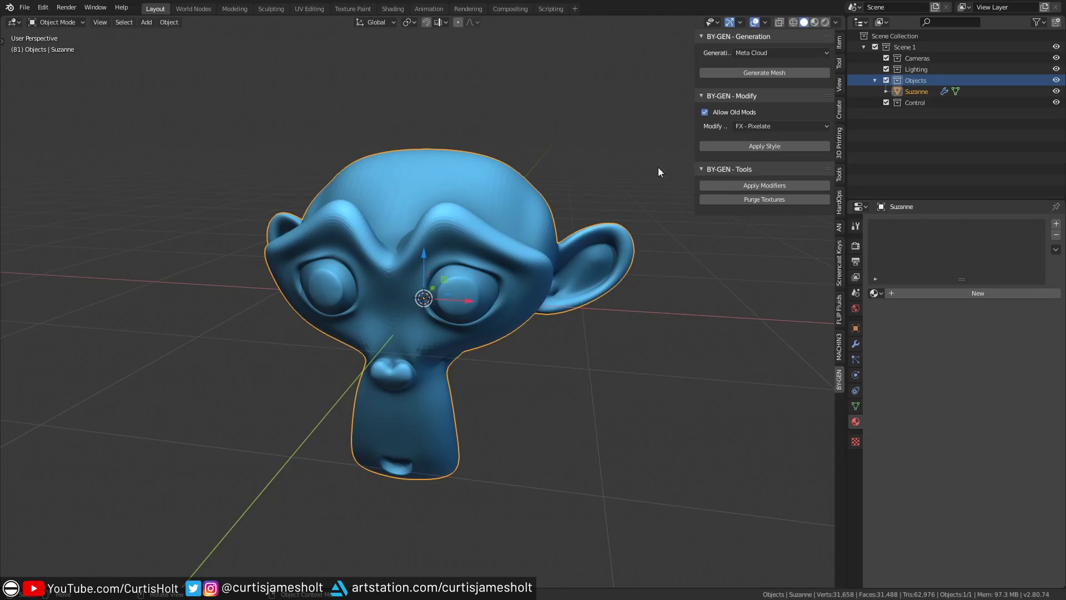
# Step: Generate the Meta Cloud mesh Mball.001 from Suzanne and inspect it with overlays hidden
pyautogui.click(732, 72)
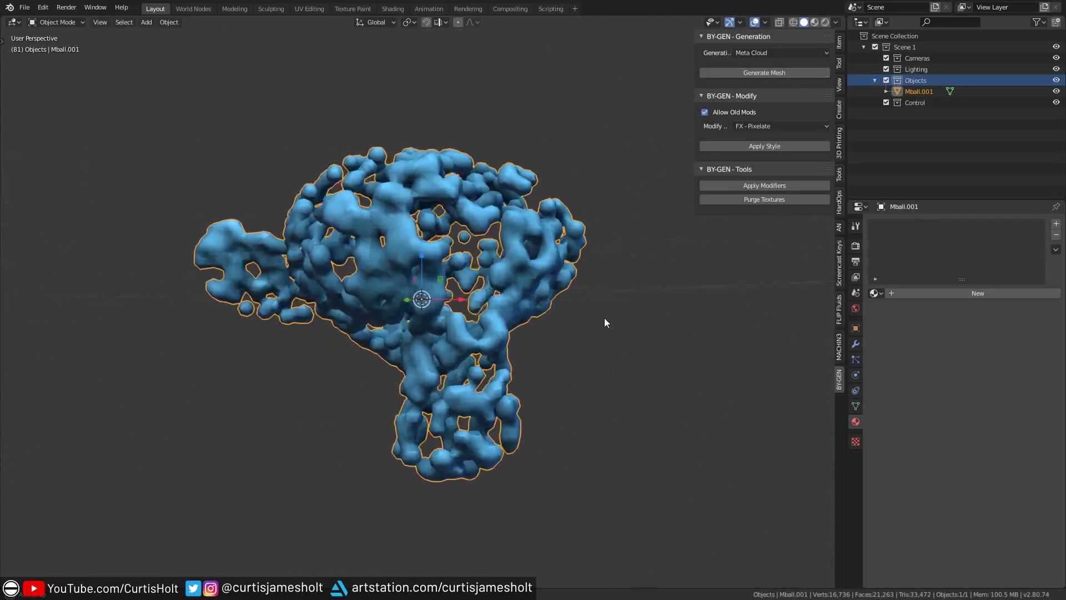
pyautogui.hotkey('shift', 'alt', 'z')
pyautogui.moveTo(571, 282); pyautogui.dragTo(542, 275, button='middle')
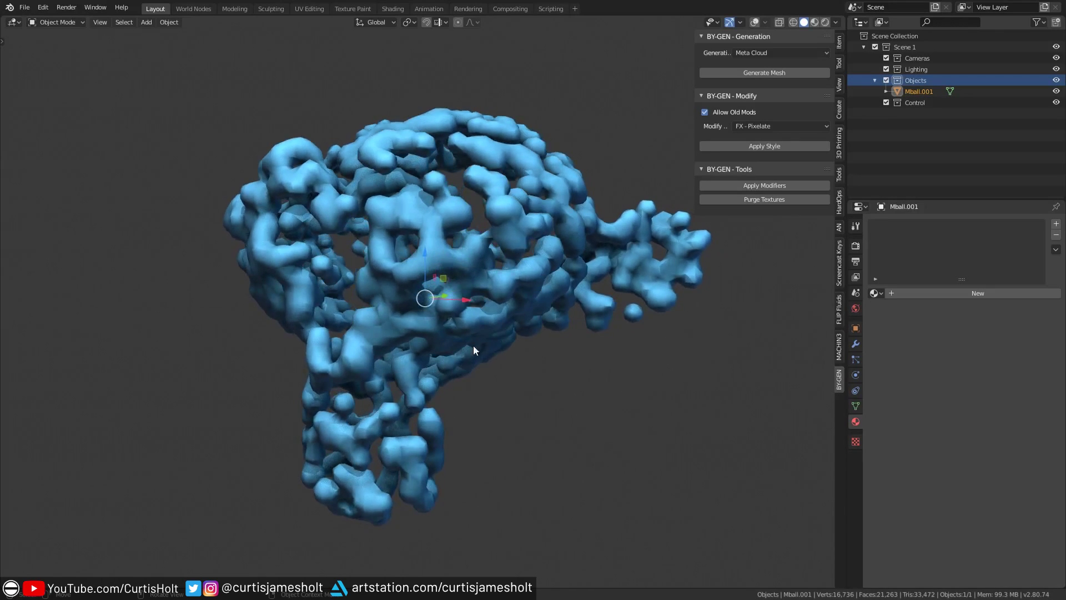
pyautogui.moveTo(448, 365); pyautogui.dragTo(527, 341, button='middle')
pyautogui.scroll(2, 526, 342)
pyautogui.hotkey('shift', 'alt', 'z')
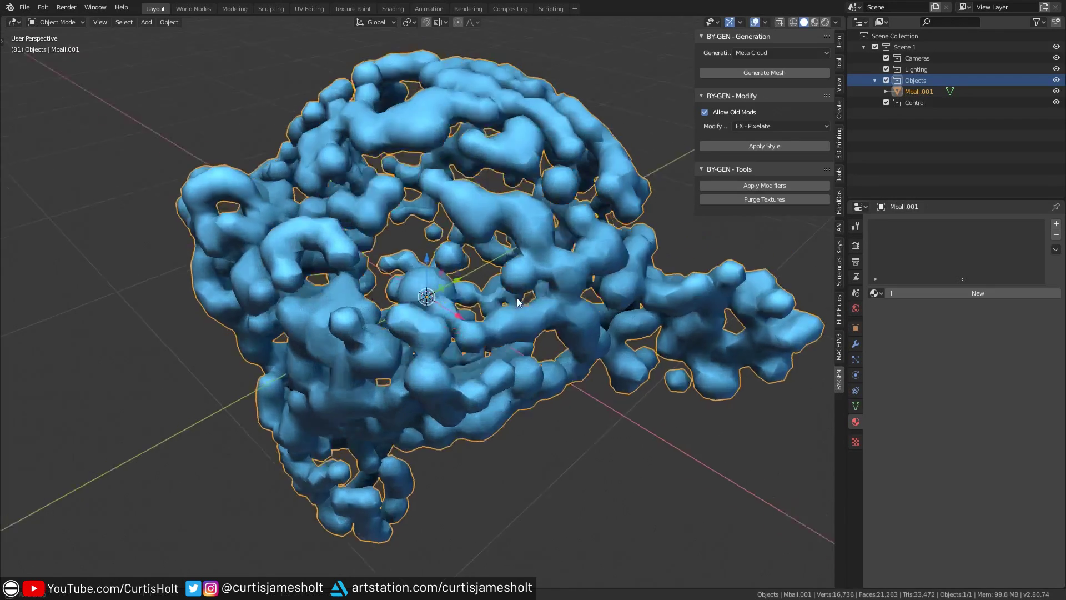
pyautogui.scroll(4, 517, 298)
pyautogui.scroll(3, 515, 316)
# Step: In Edit Mode, select the central sphere's linked vertices and delete them
pyautogui.press('Tab')
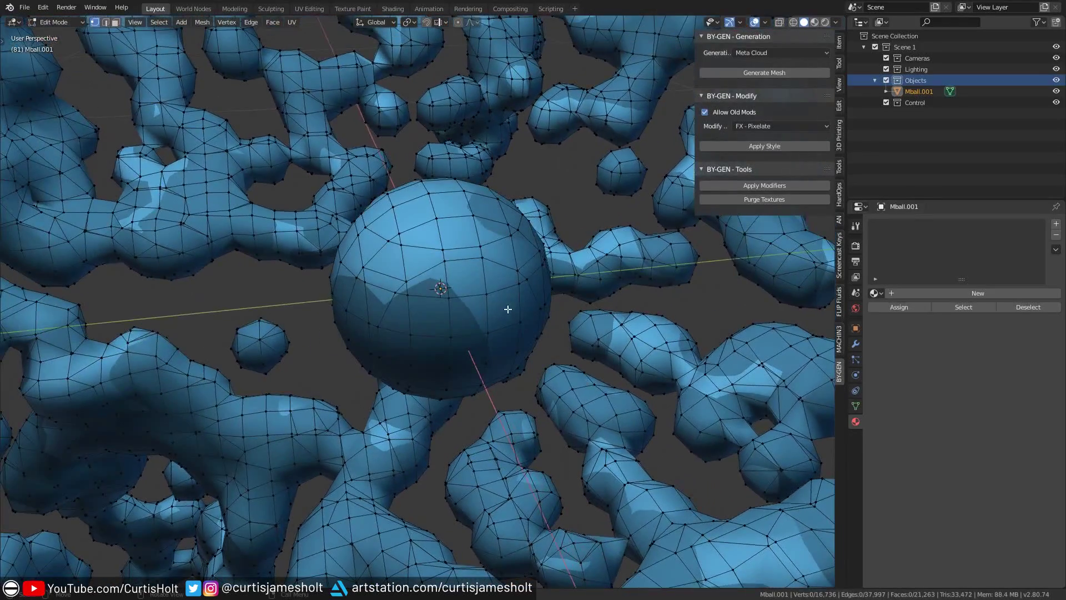
pyautogui.click(490, 294)
pyautogui.moveTo(533, 299); pyautogui.dragTo(409, 235, button='middle')
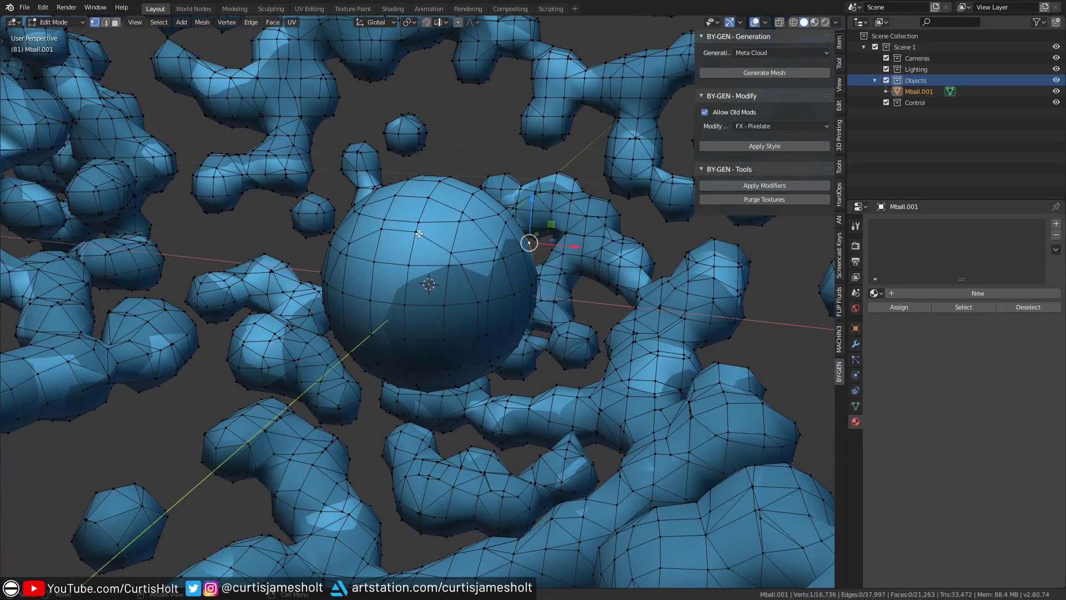
pyautogui.press('l')
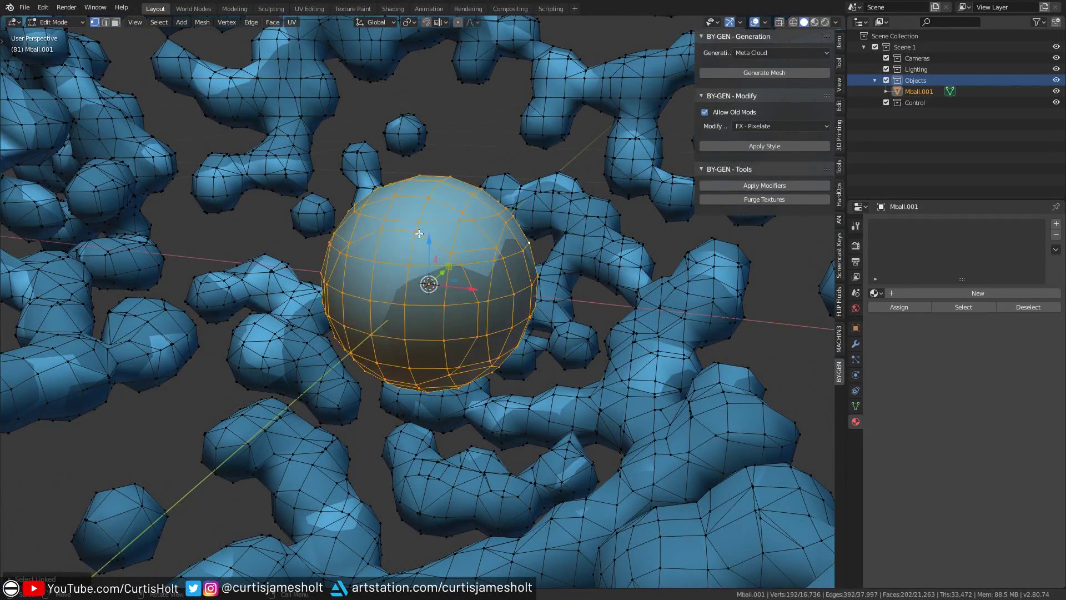
pyautogui.press('x')
pyautogui.click(417, 240)
pyautogui.scroll(-6, 430, 252)
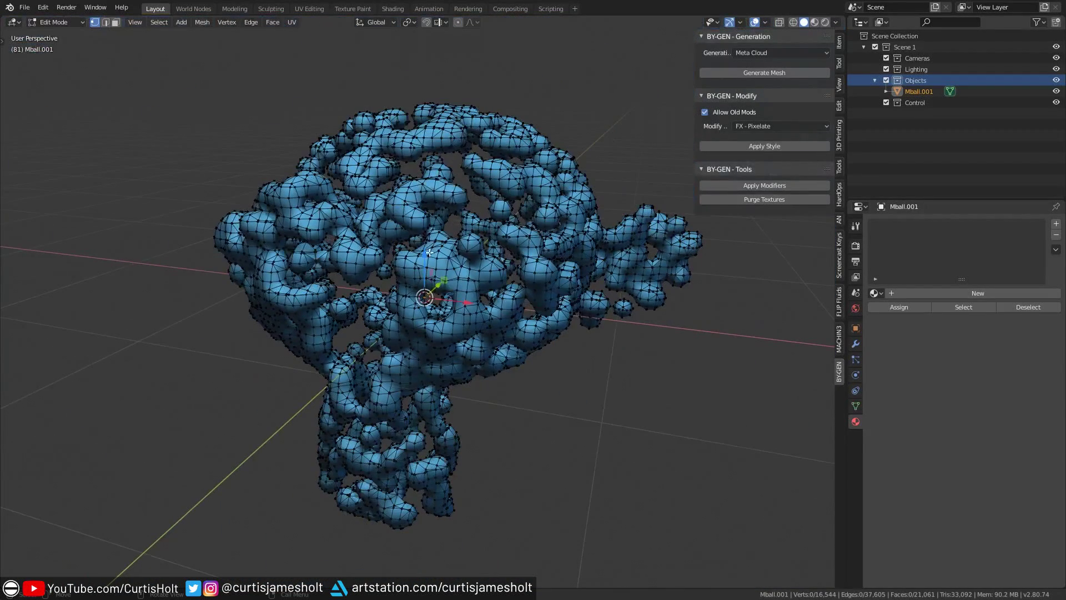
# Step: Back in Object Mode, deselect the mesh and hide overlays for a clean front view of the blob
pyautogui.press('Tab')
pyautogui.moveTo(429, 252); pyautogui.dragTo(471, 299, button='middle')
pyautogui.scroll(-3, 471, 298)
pyautogui.click(574, 312)
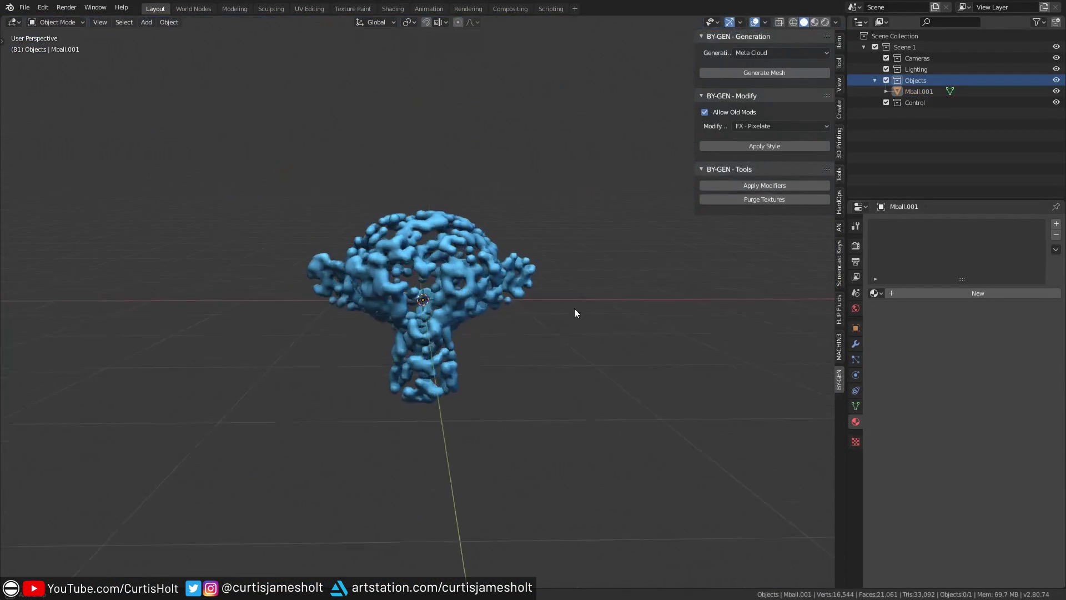
pyautogui.press('z')
pyautogui.moveTo(645, 284); pyautogui.dragTo(614, 299, button='middle')
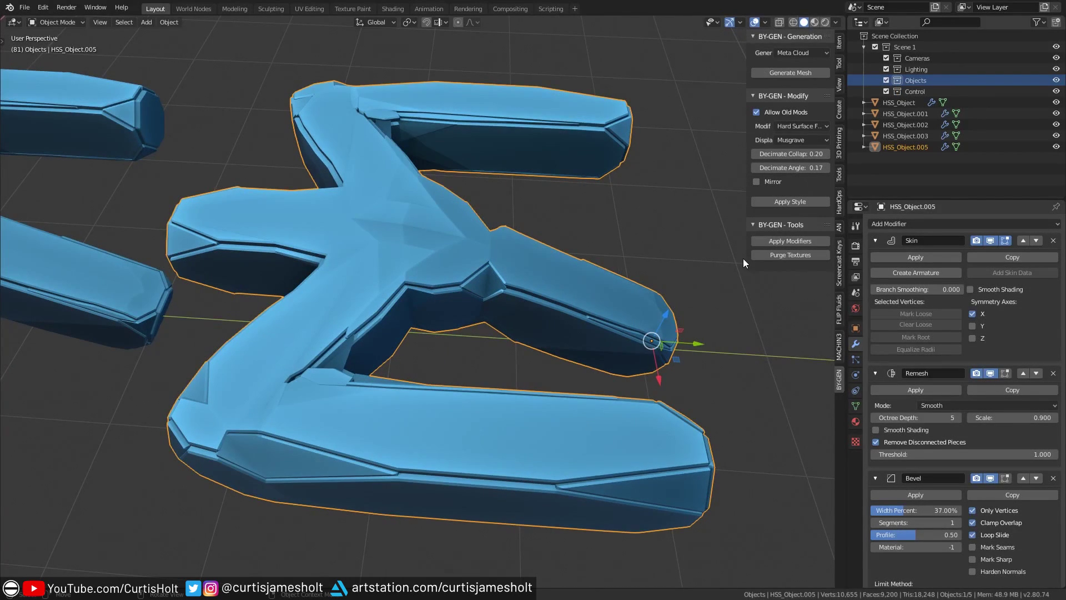
pyautogui.click(787, 243)
pyautogui.click(786, 243)
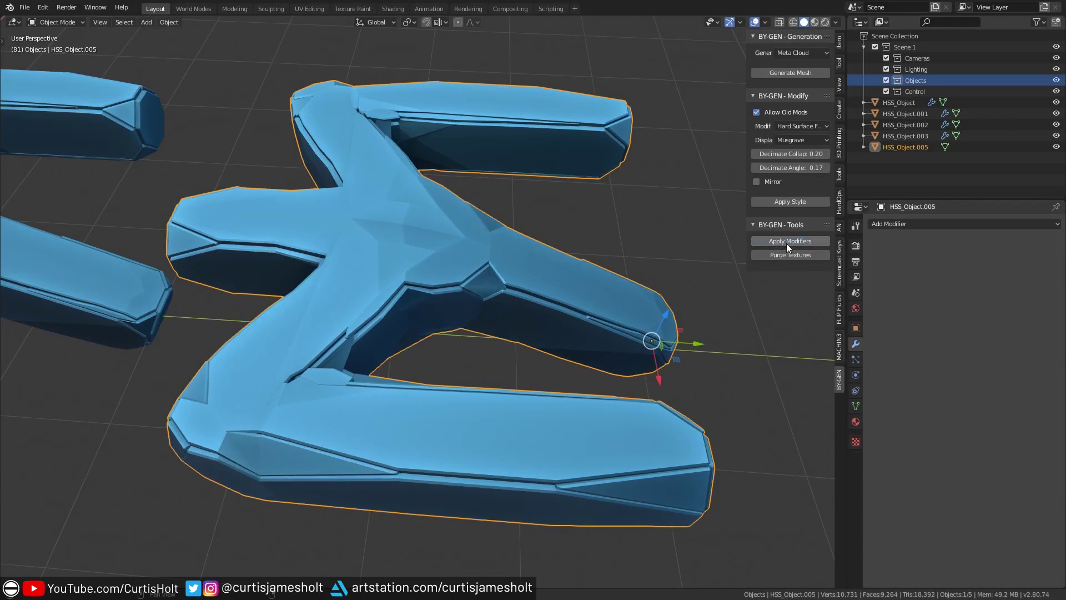
pyautogui.click(786, 243)
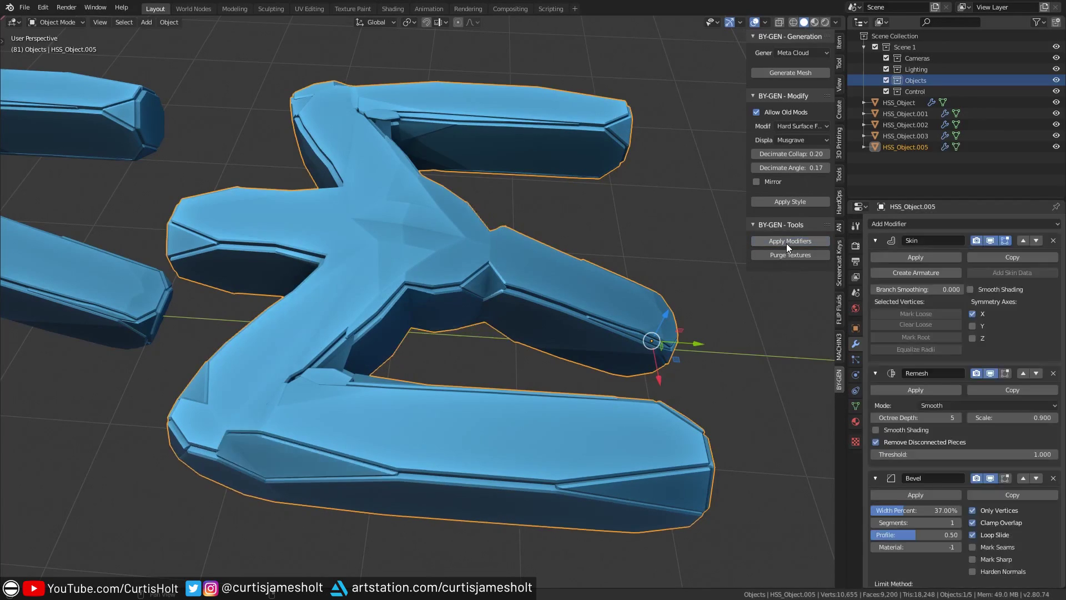
pyautogui.moveTo(405, 388)
pyautogui.mouseDown(button='middle')
pyautogui.moveTo(434, 380)
pyautogui.moveTo(432, 406)
pyautogui.moveTo(422, 388)
pyautogui.mouseUp(button='middle')
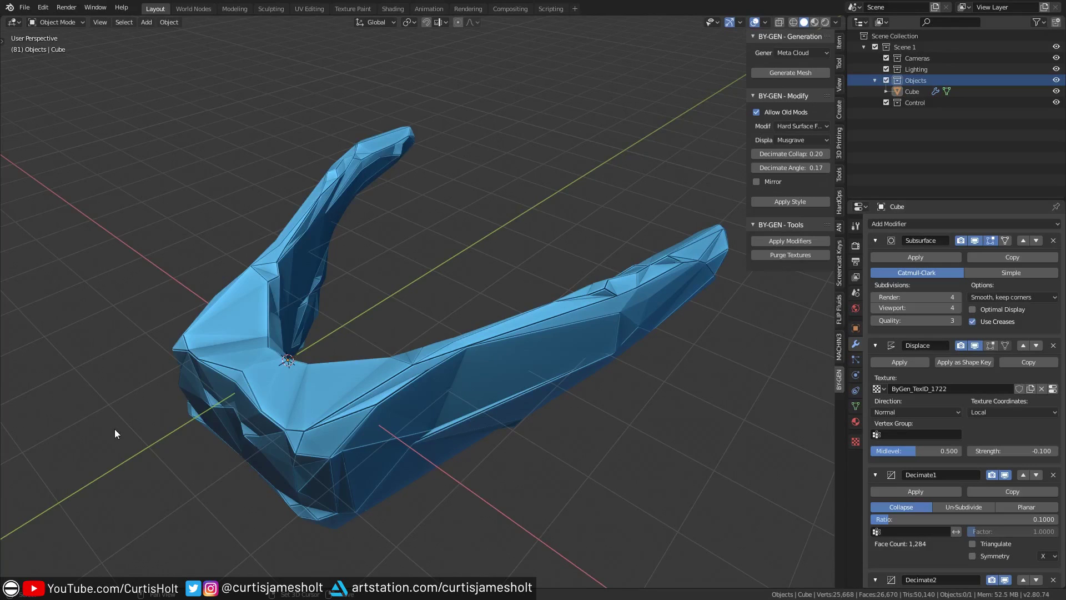
pyautogui.moveTo(114, 428); pyautogui.dragTo(173, 398, button='middle')
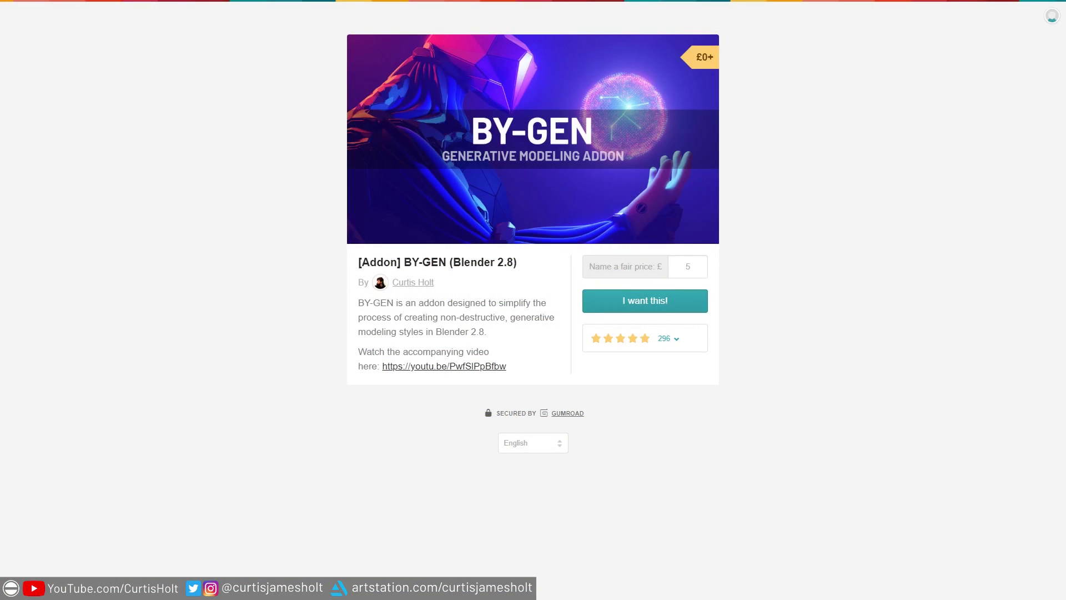
# Step: Enter an amount in the BY-GEN page's 'Name a fair price' field
pyautogui.click(873, 191)
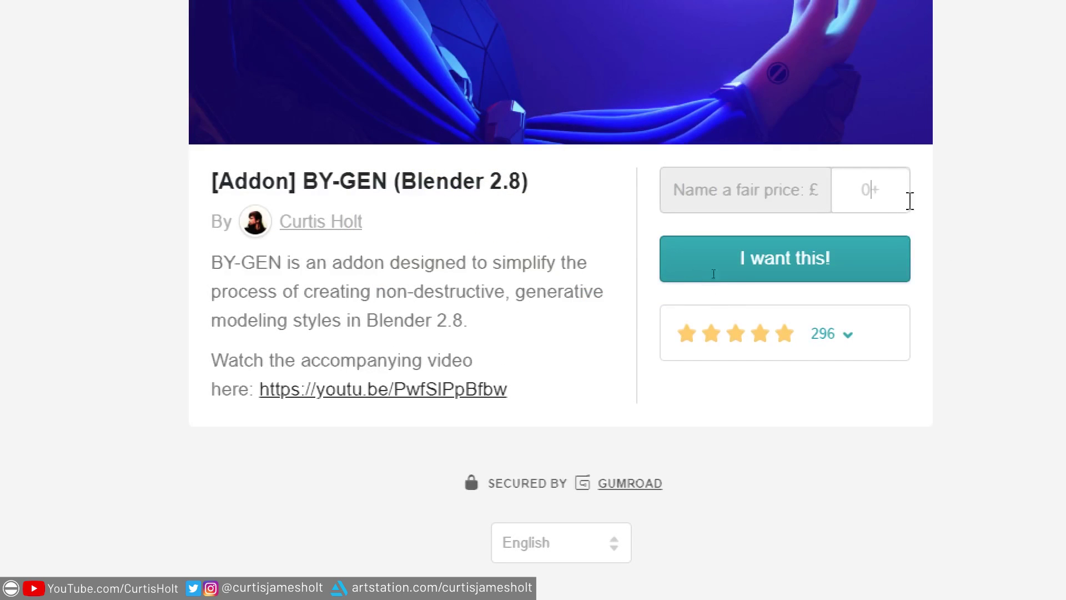
pyautogui.write('0')
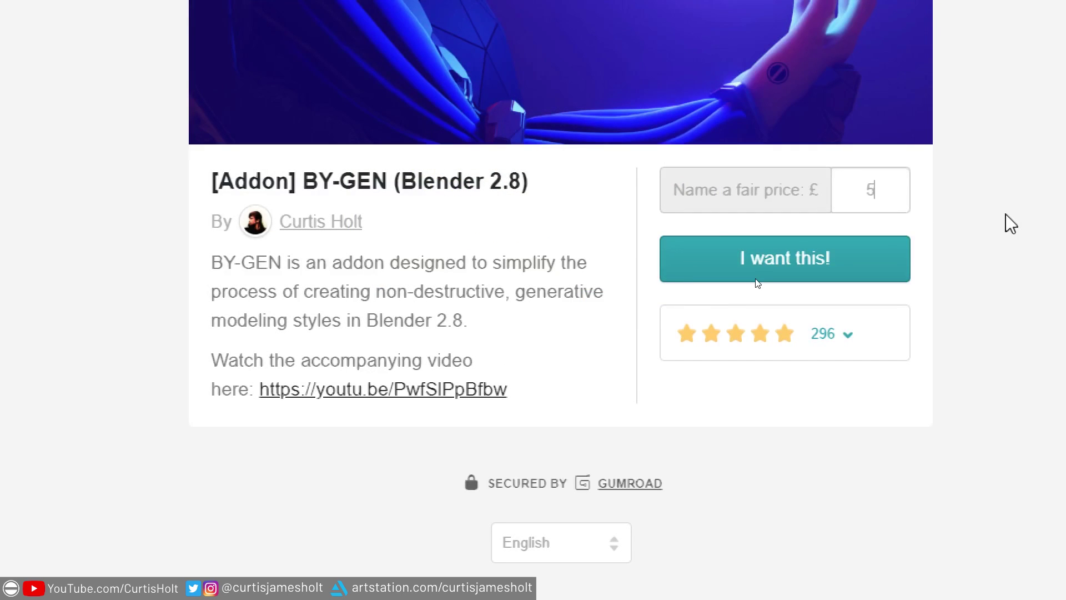